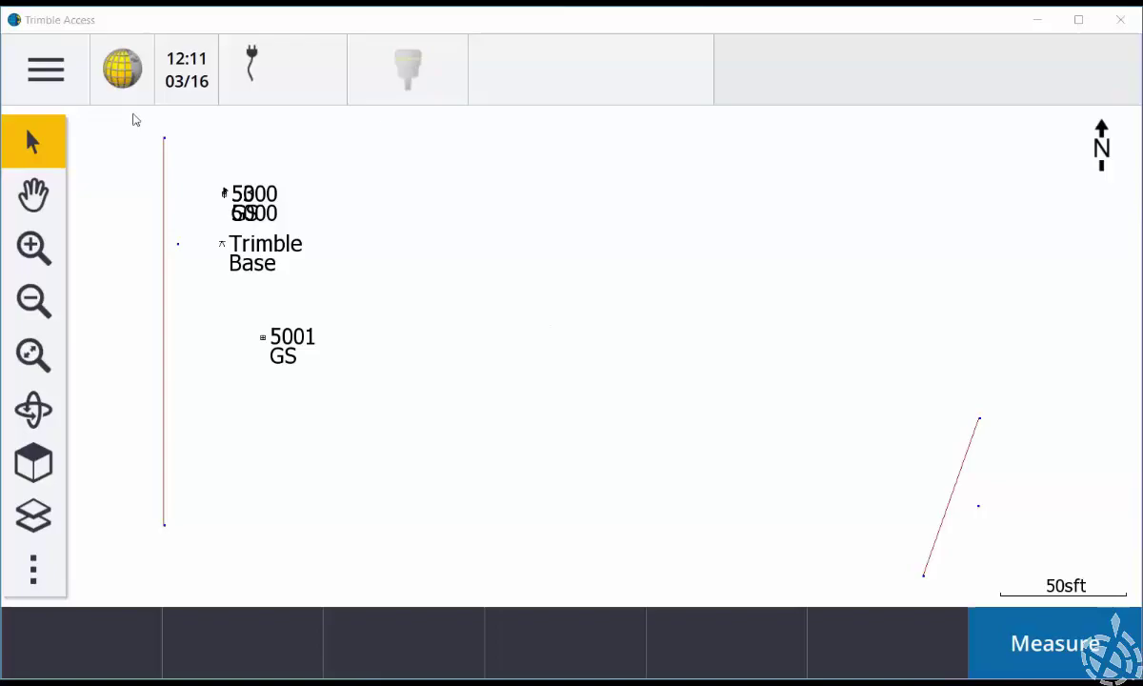
Step: Bring up the GNSS Emulator screen through the main menu's About > Support section
click(49, 86)
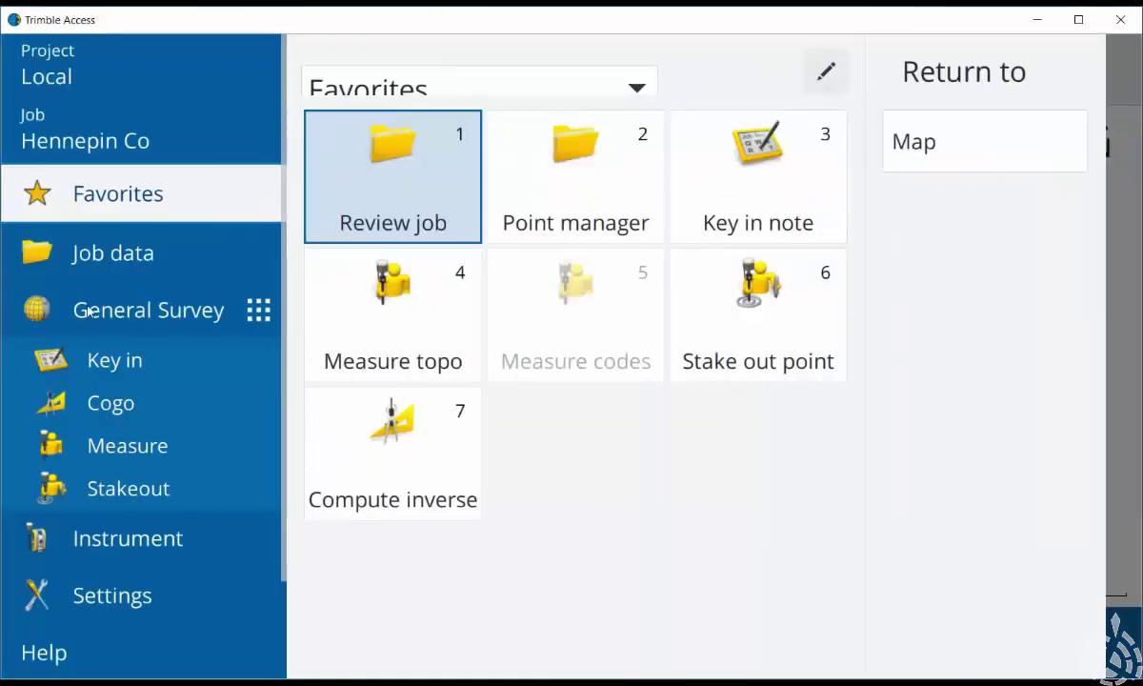
scroll(122, 515, down, 2)
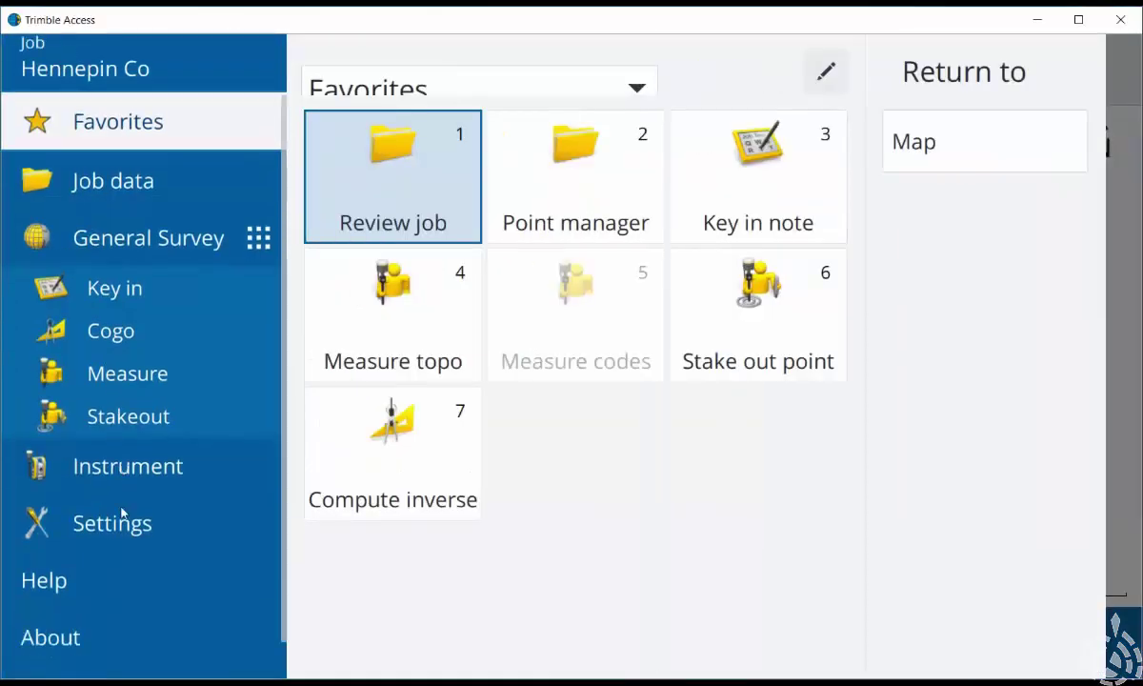
click(67, 617)
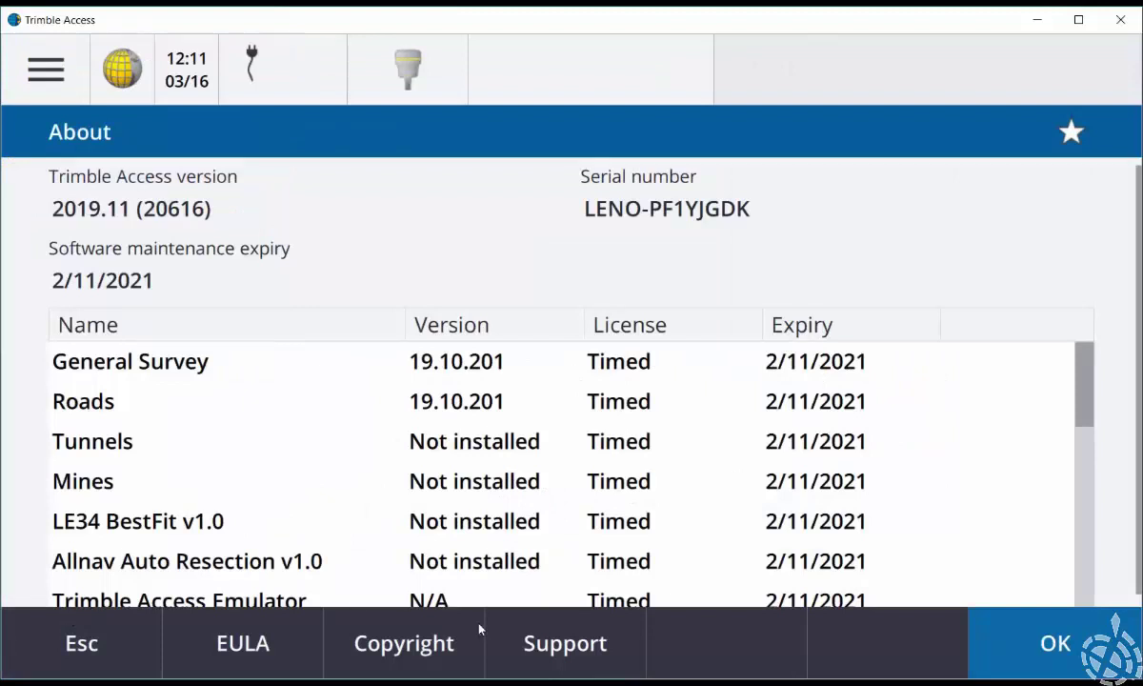
click(565, 644)
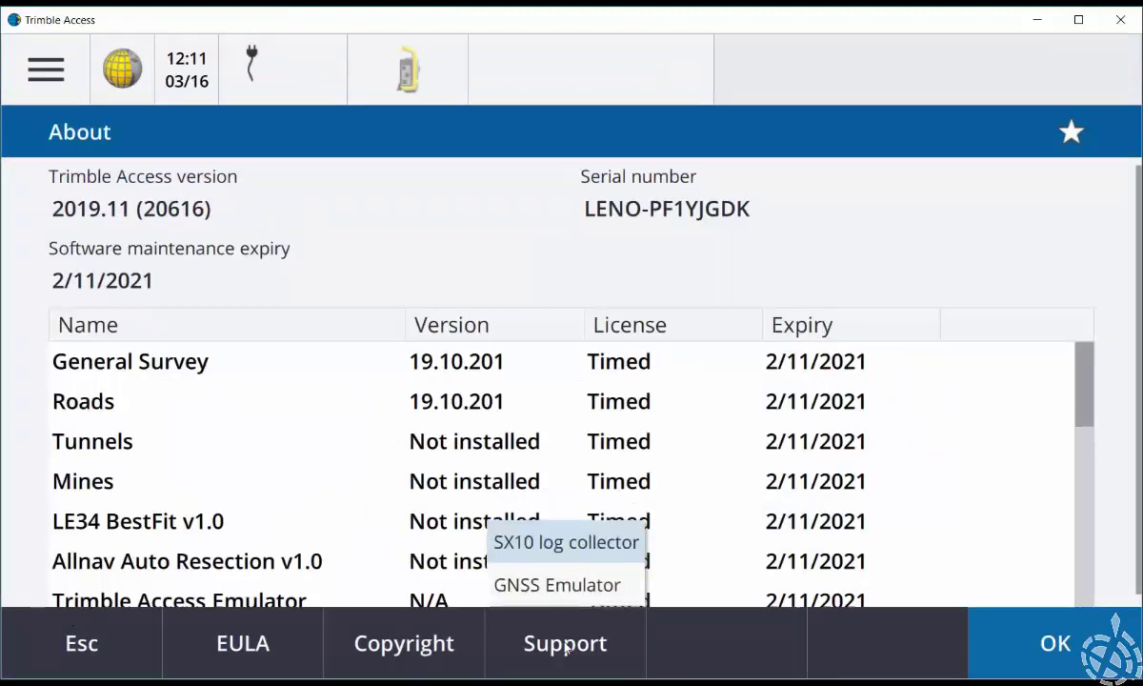
click(562, 586)
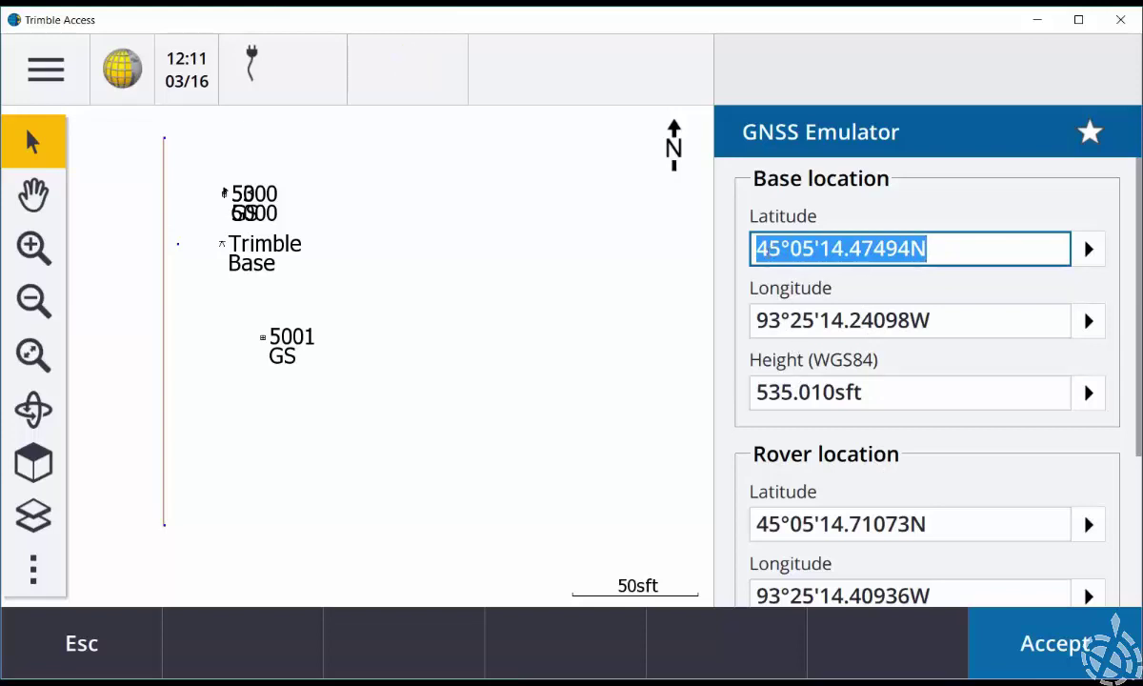
Step: Set rover latitude 45°05'14.31587N and longitude 93°25'13.54501W, keeping the R10 receiver
click(768, 249)
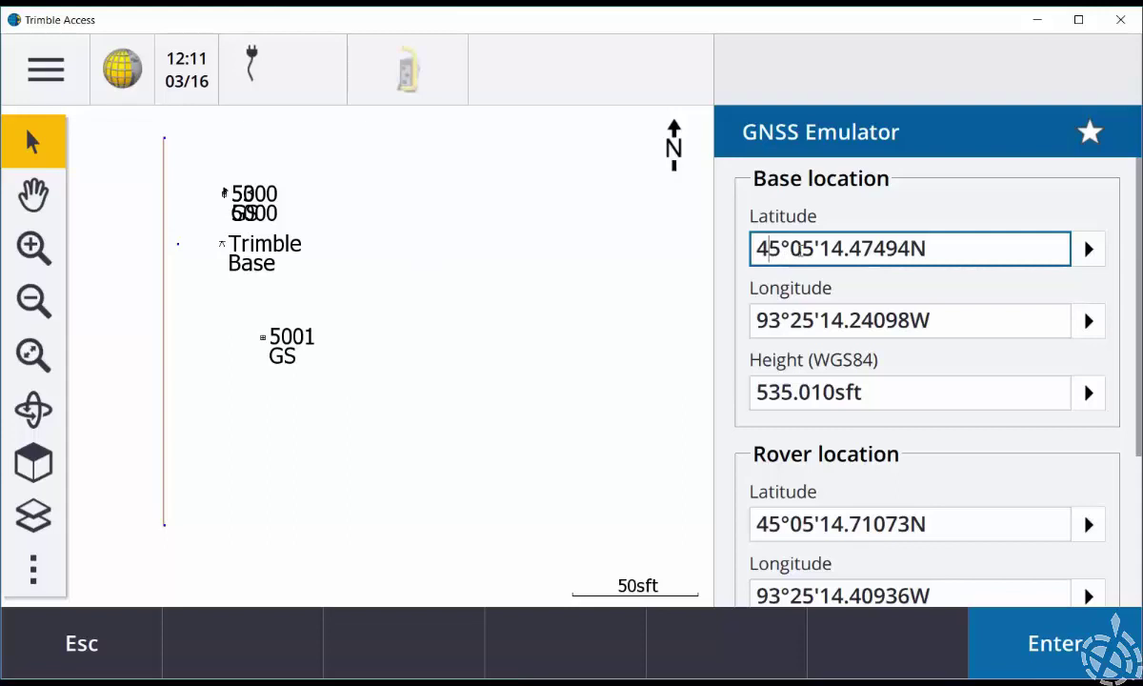
click(802, 524)
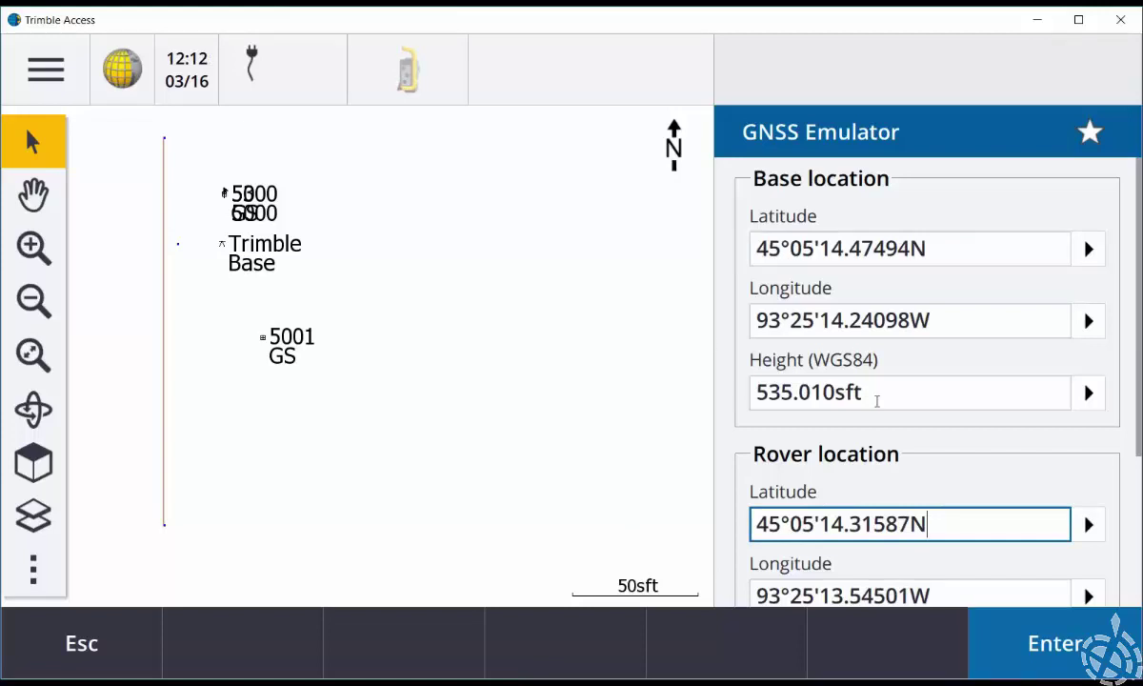
scroll(876, 404, down, 5)
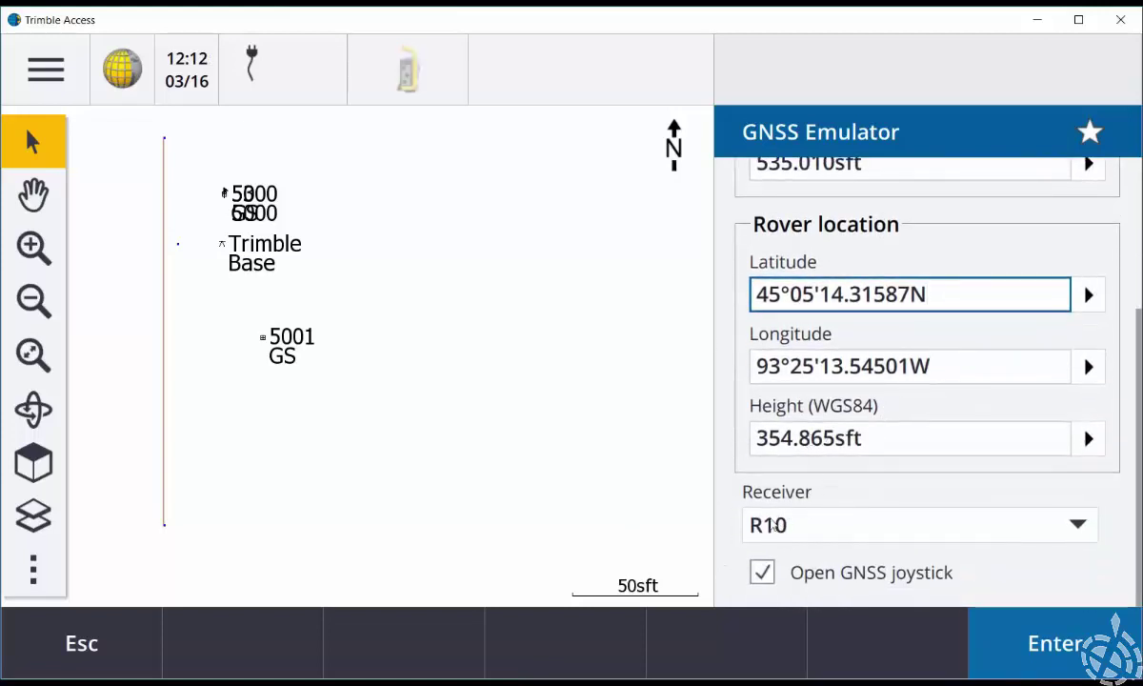
click(811, 534)
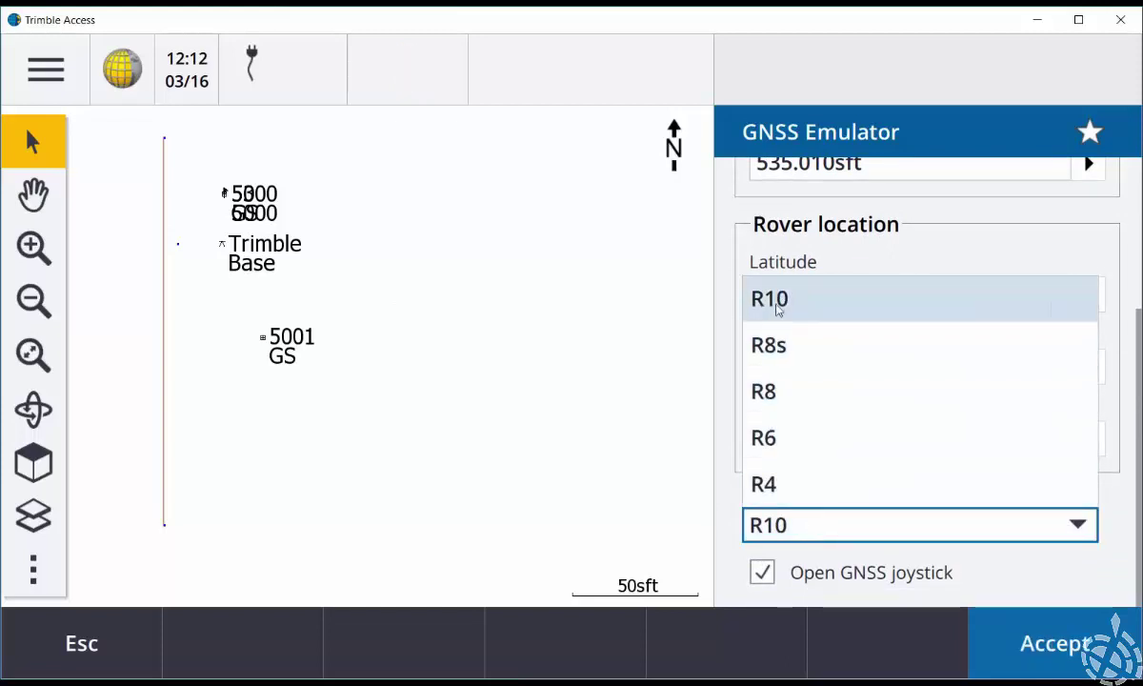
click(779, 299)
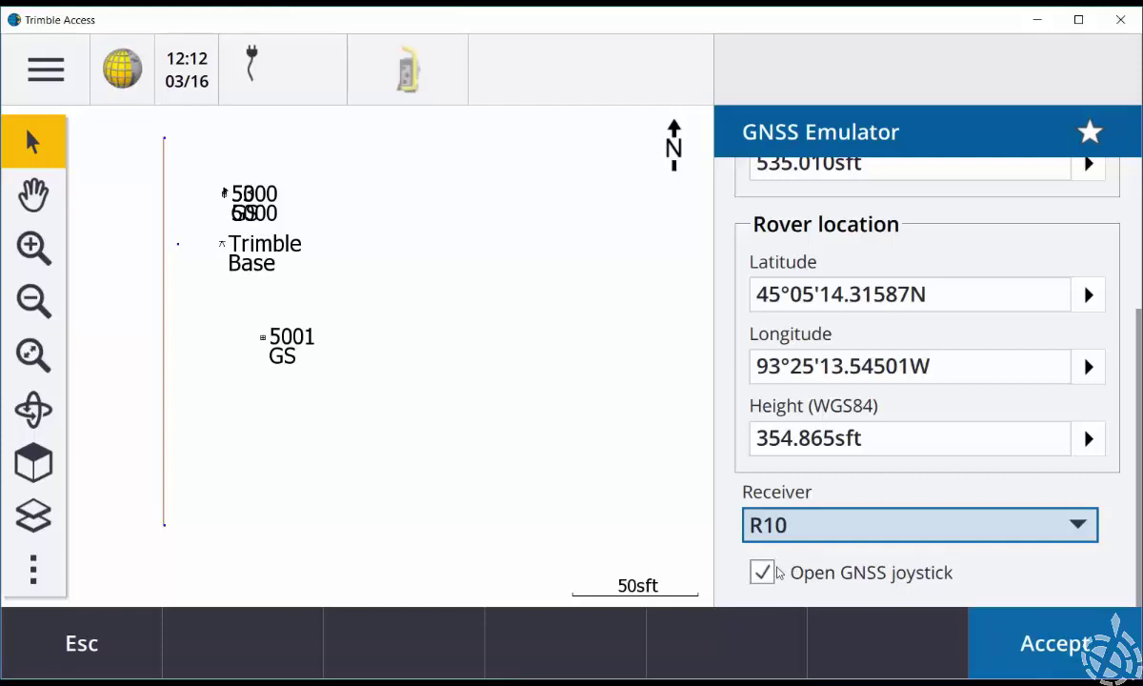
Step: Start the emulator, minimize its console, and place the GNSS joystick panel over the map
click(1047, 645)
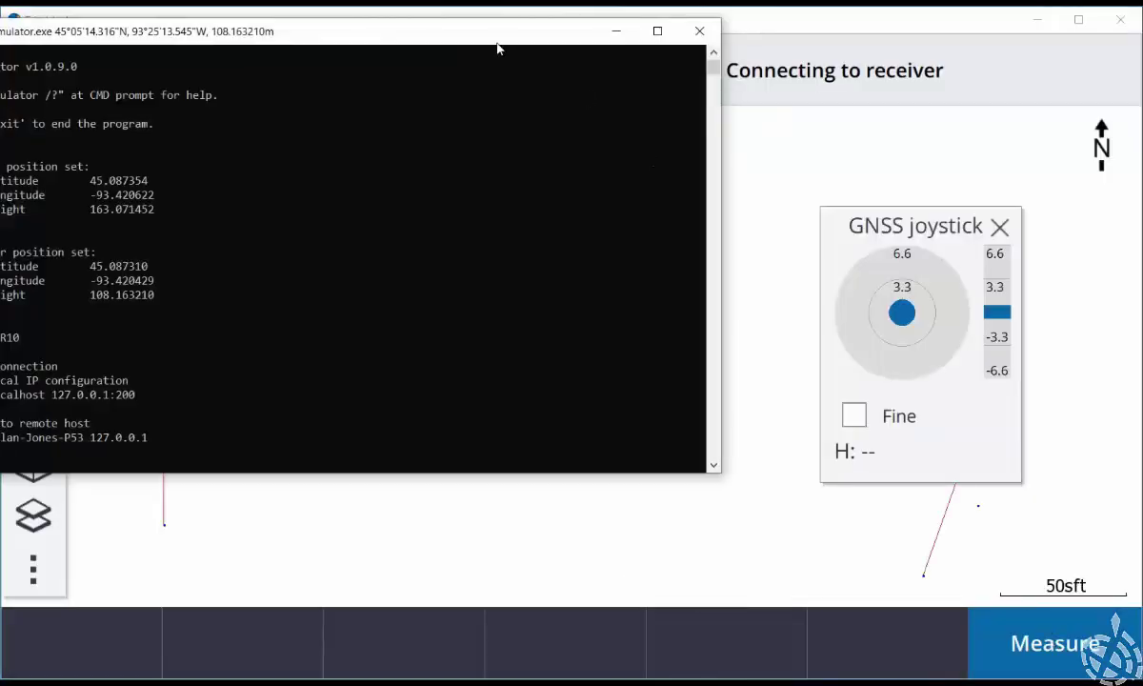
drag(497, 47, 638, 96)
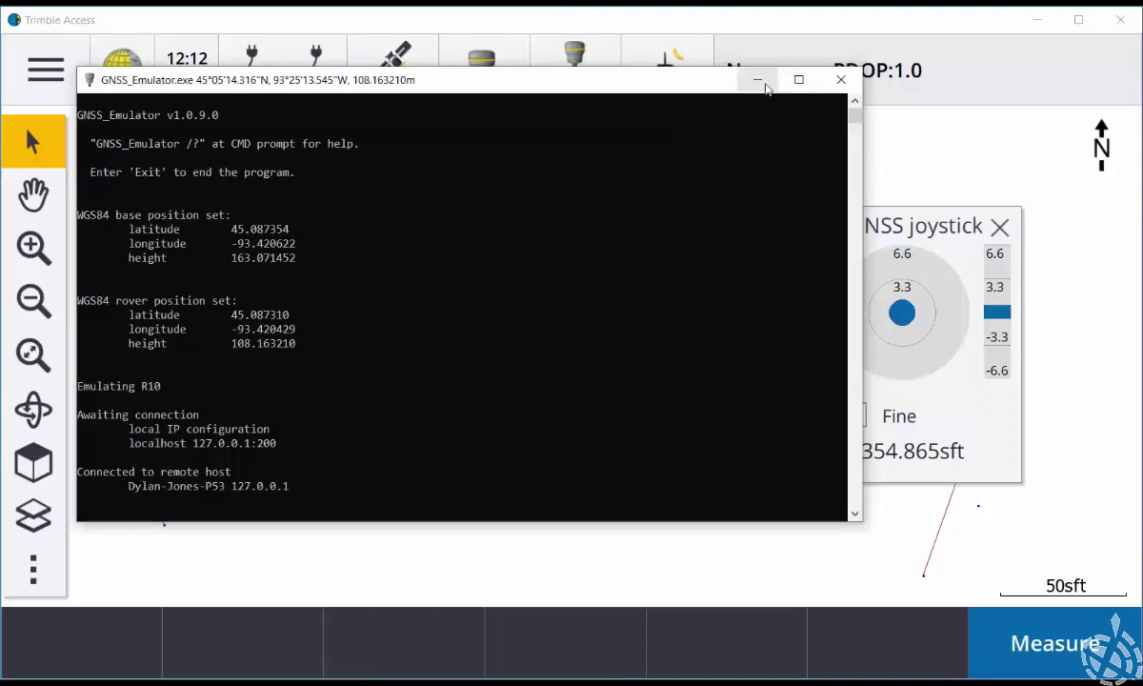
click(762, 83)
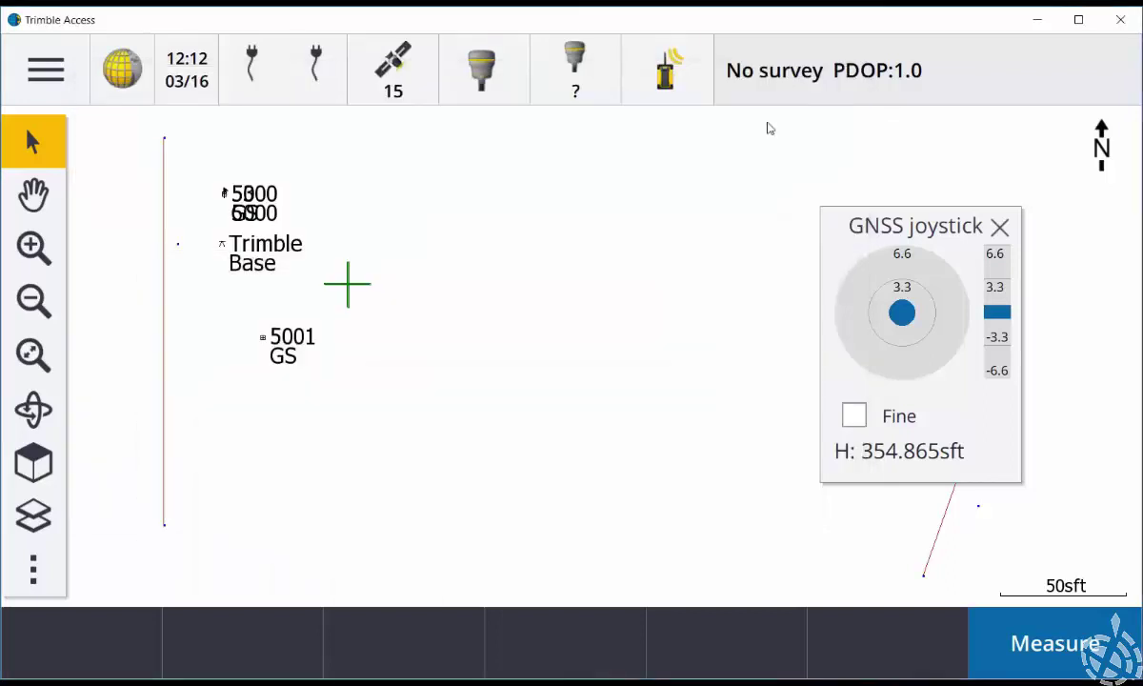
drag(907, 229, 514, 315)
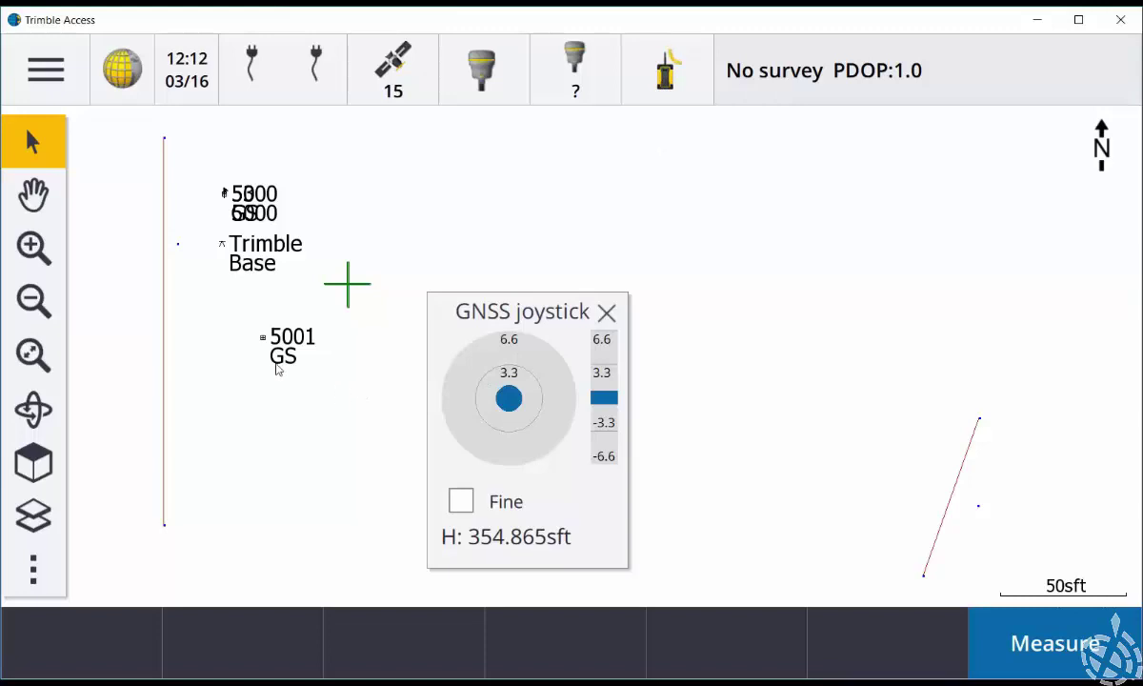
Step: Start an RTK Measure points survey using base station 13
click(57, 75)
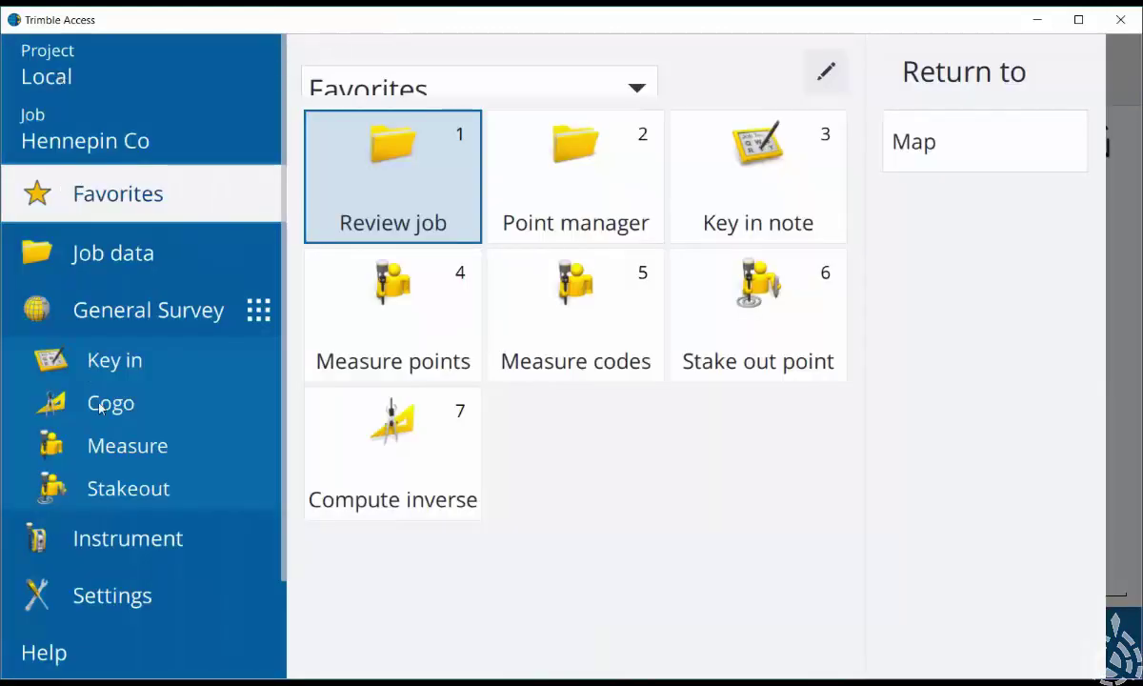
click(120, 449)
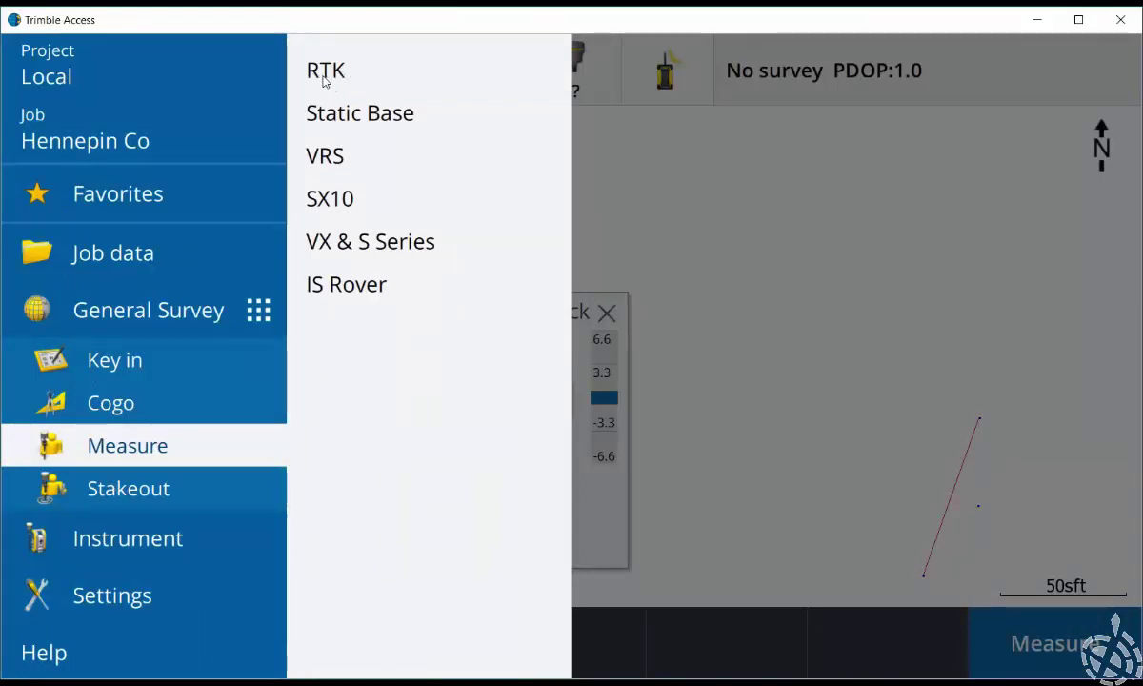
click(325, 76)
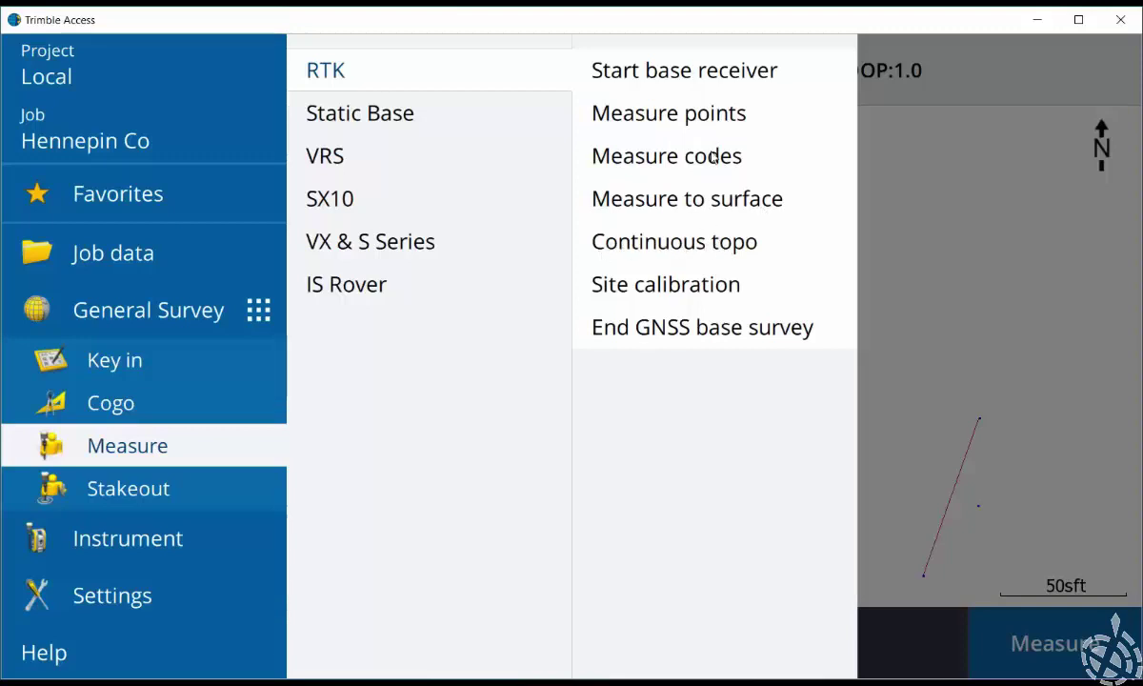
click(663, 119)
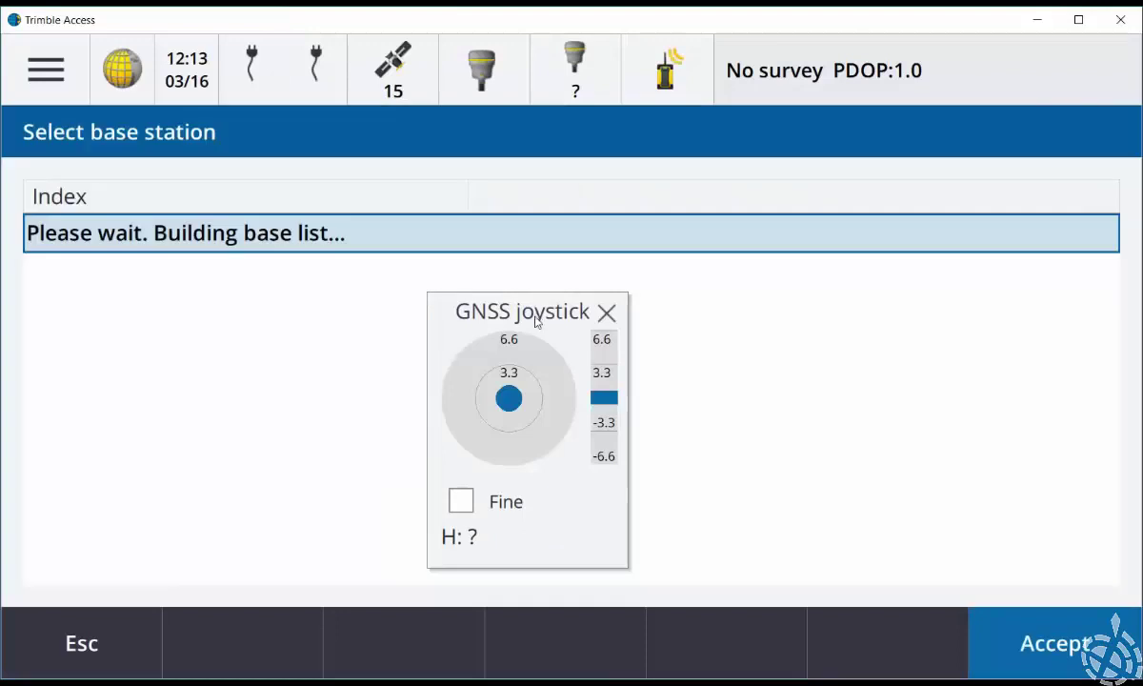
drag(535, 319, 651, 322)
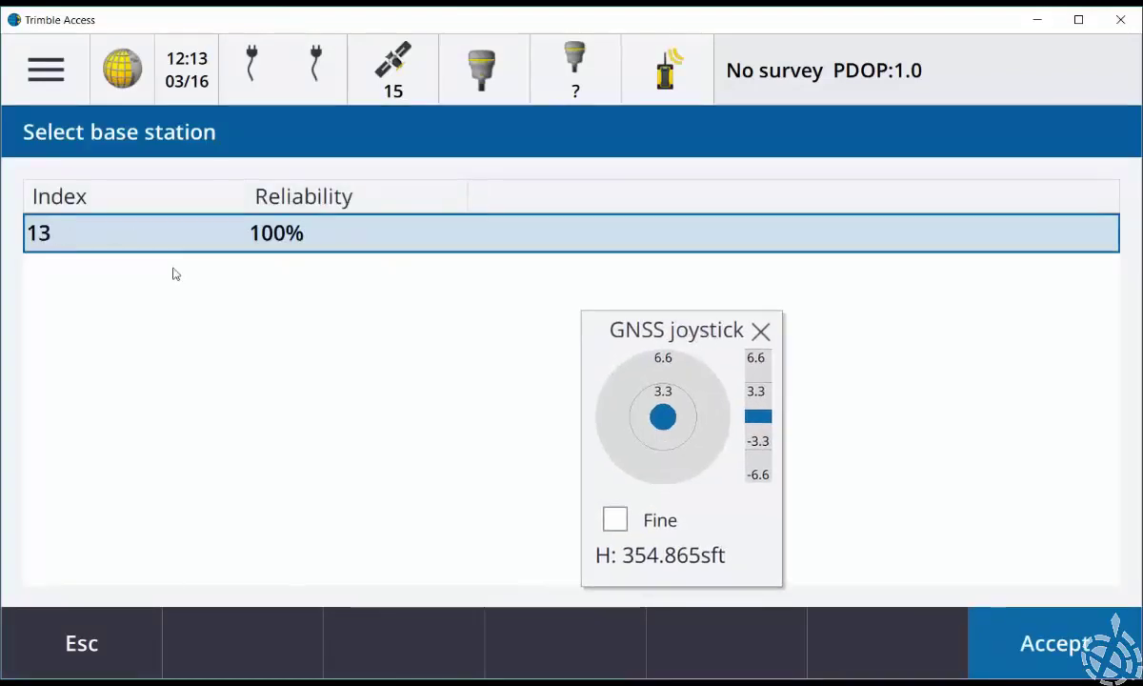
double_click(59, 241)
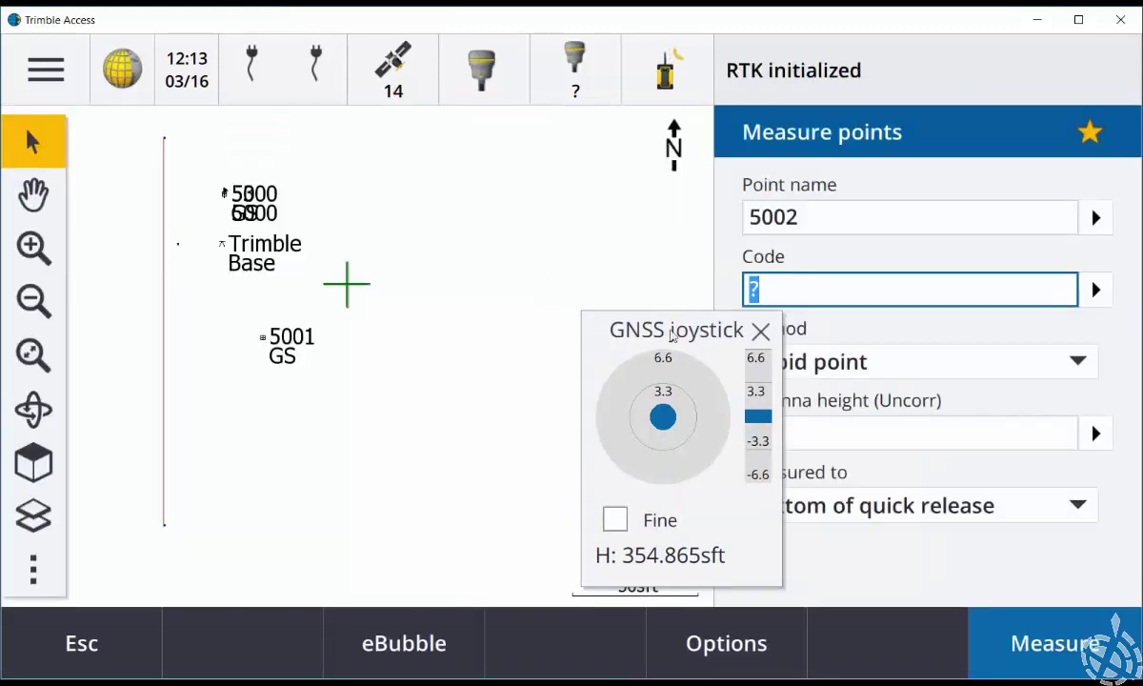
Step: Store point 5002 with code GS, Rapid point and 2m antenna height, then move the rover toward 5001
drag(657, 320, 521, 157)
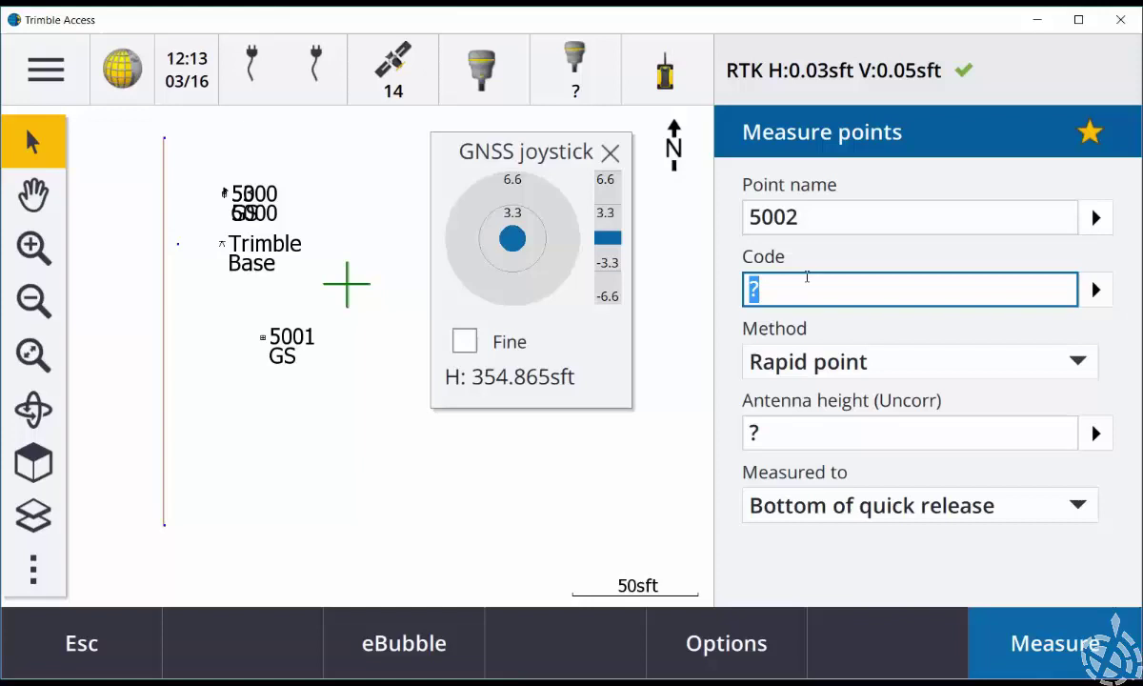
text(GS)
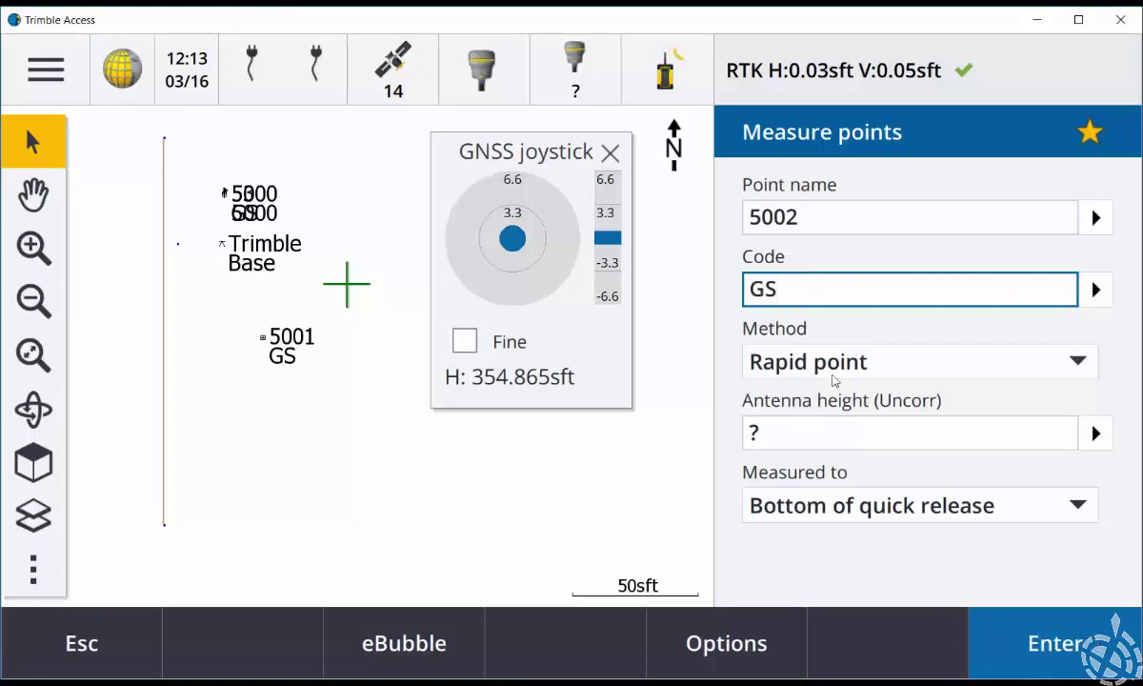
click(783, 360)
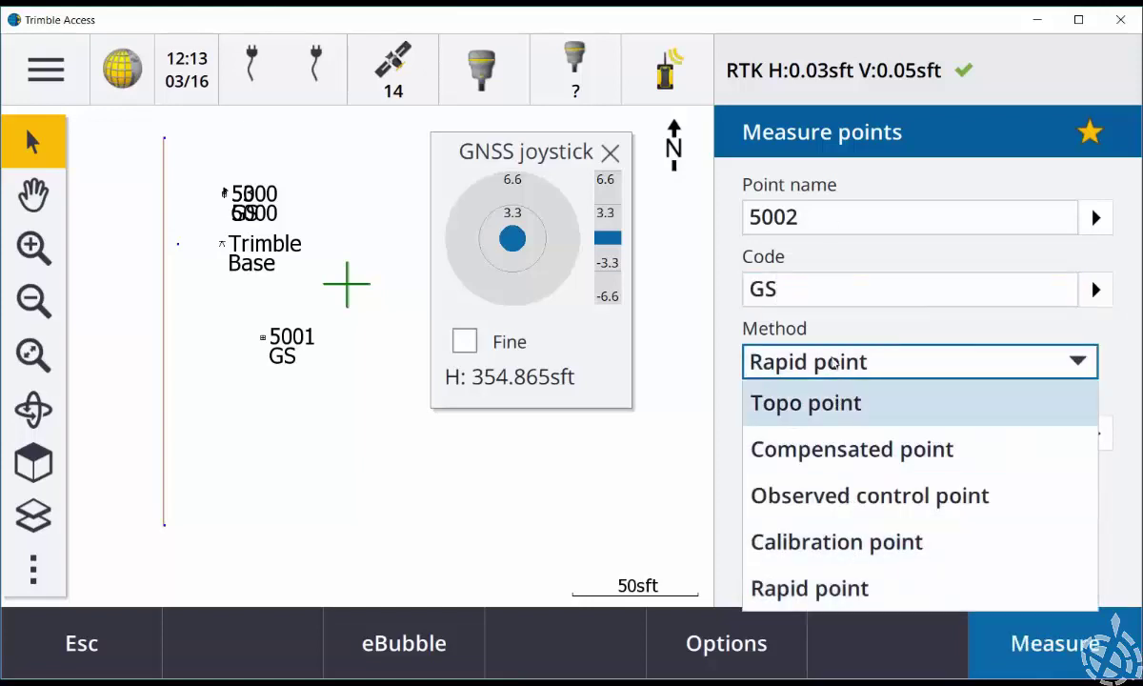
click(821, 360)
click(817, 424)
text(2m)
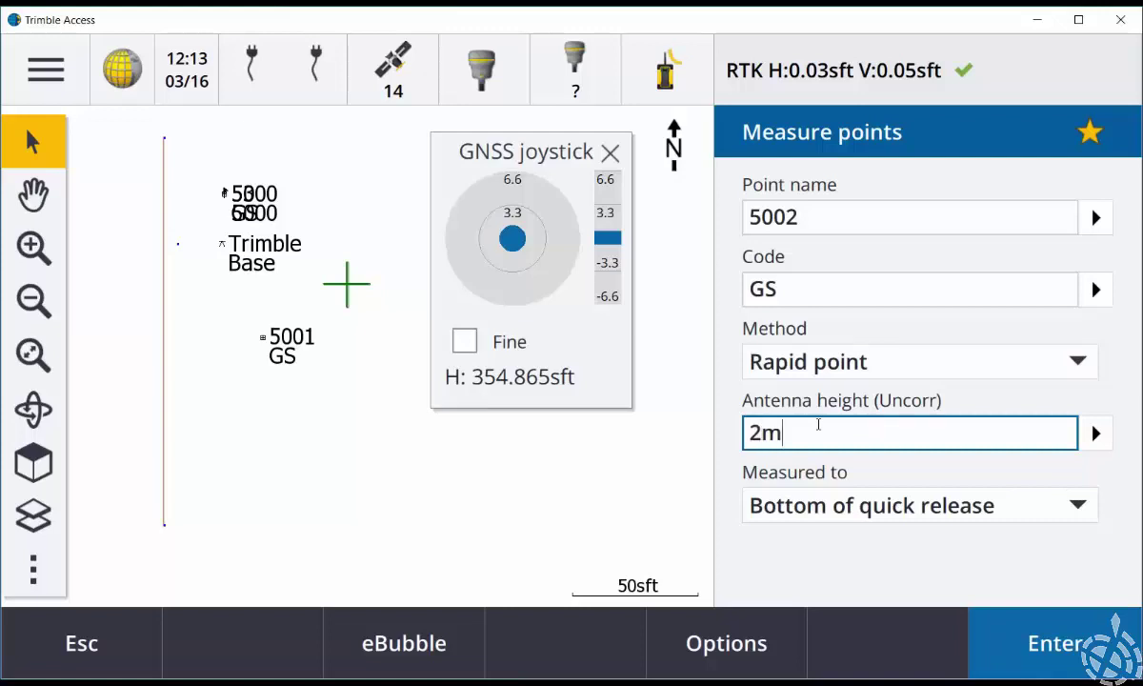
key(Tab)
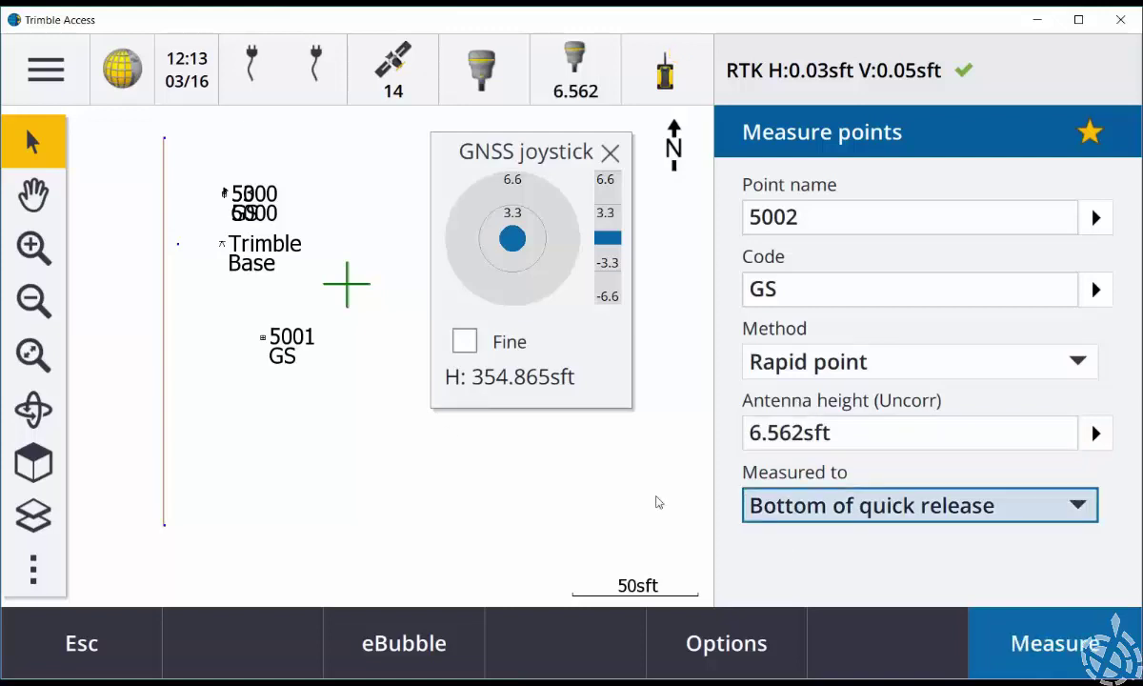
click(1055, 643)
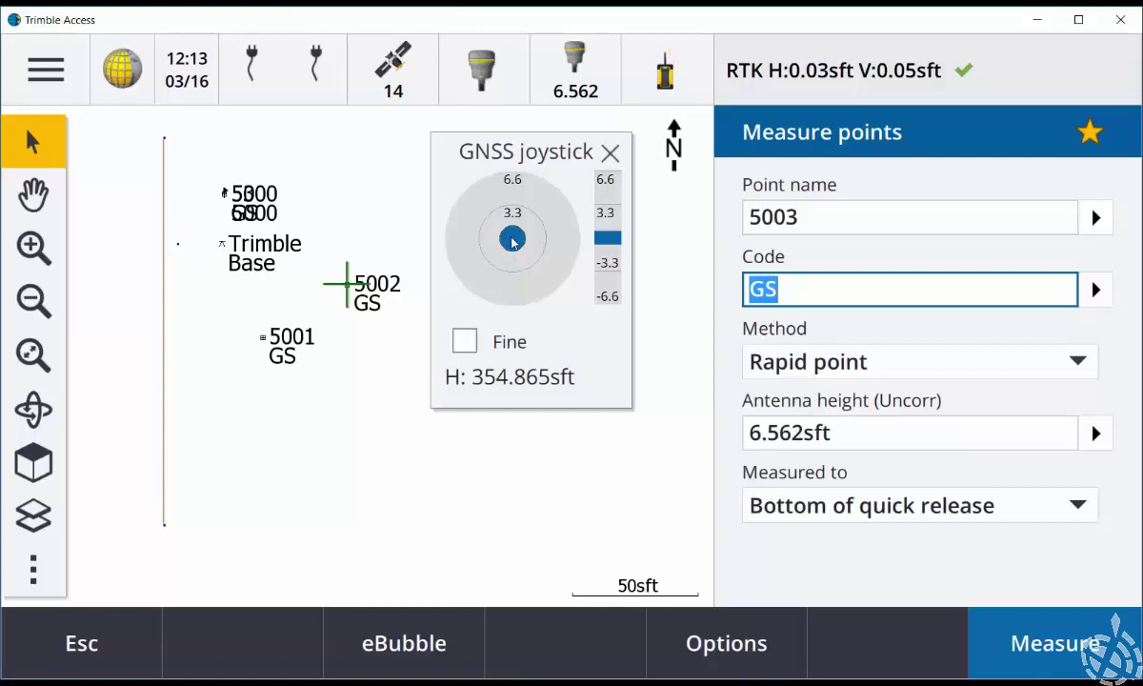
drag(514, 240, 496, 253)
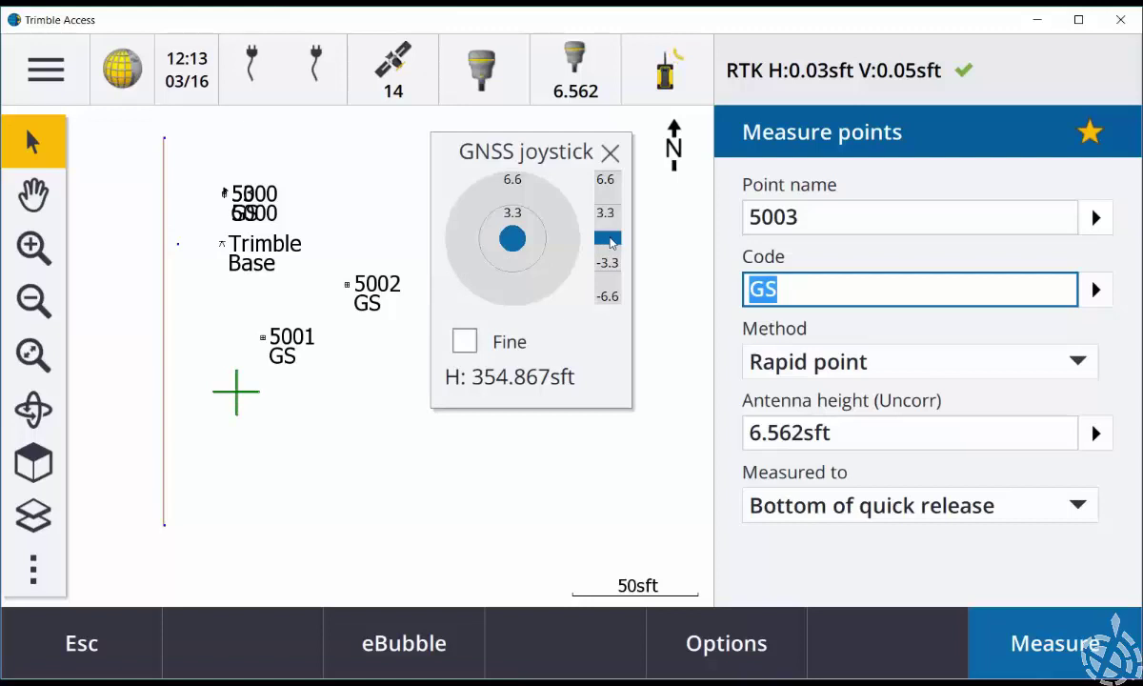
Step: Raise the emulated height to 375.603 sft, enable Fine joystick mode, and nudge the rover
mouse_move(610, 244)
mouse_down()
mouse_move(611, 269)
mouse_move(611, 205)
mouse_up()
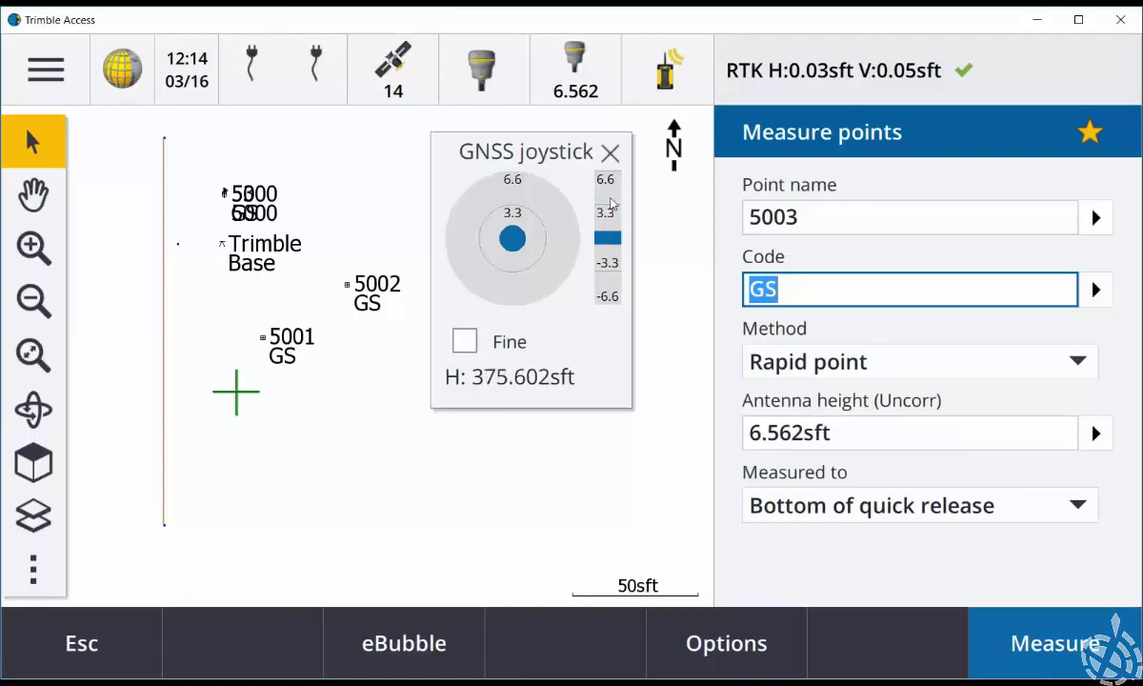
click(464, 341)
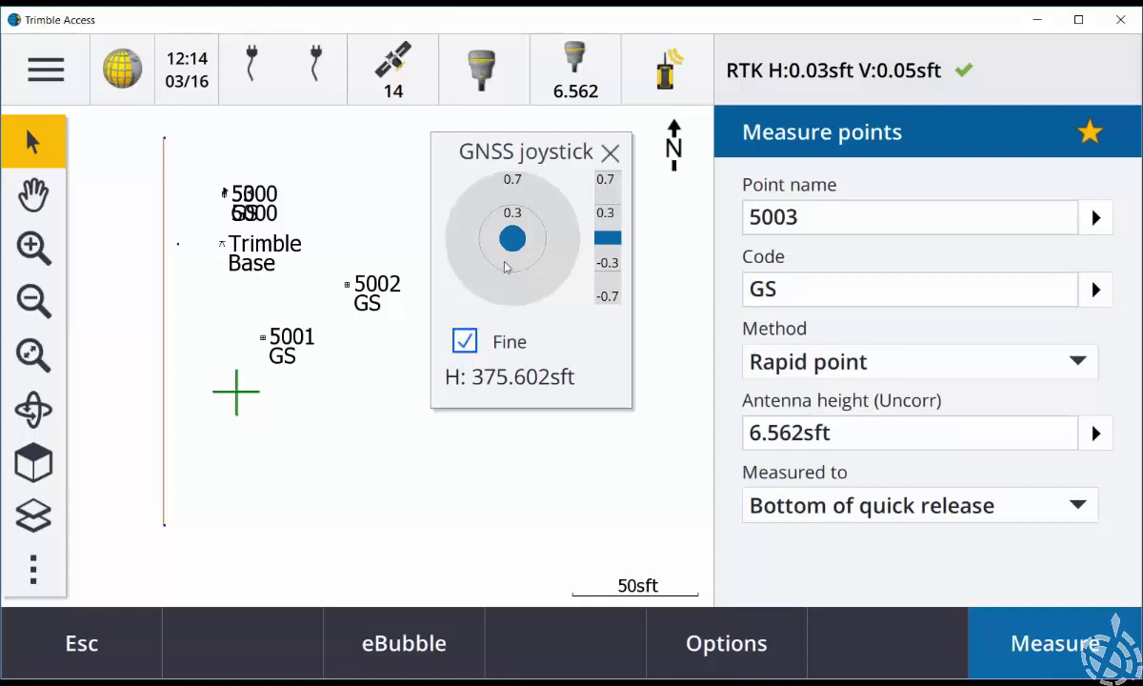
drag(512, 246, 536, 219)
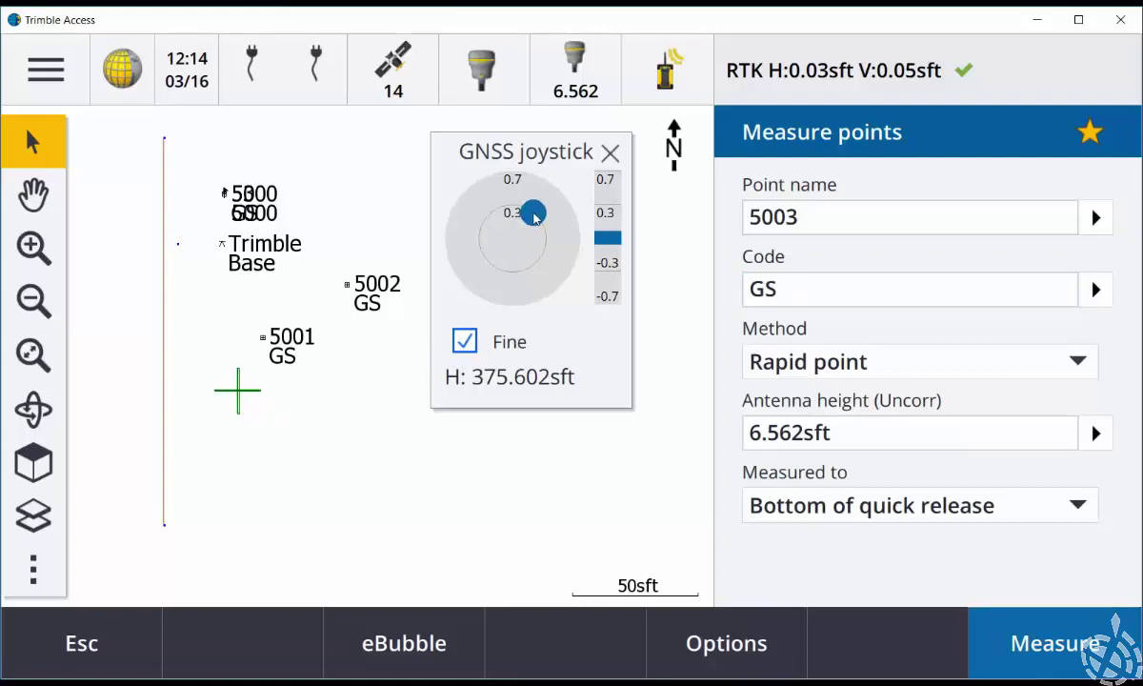
drag(536, 219, 539, 259)
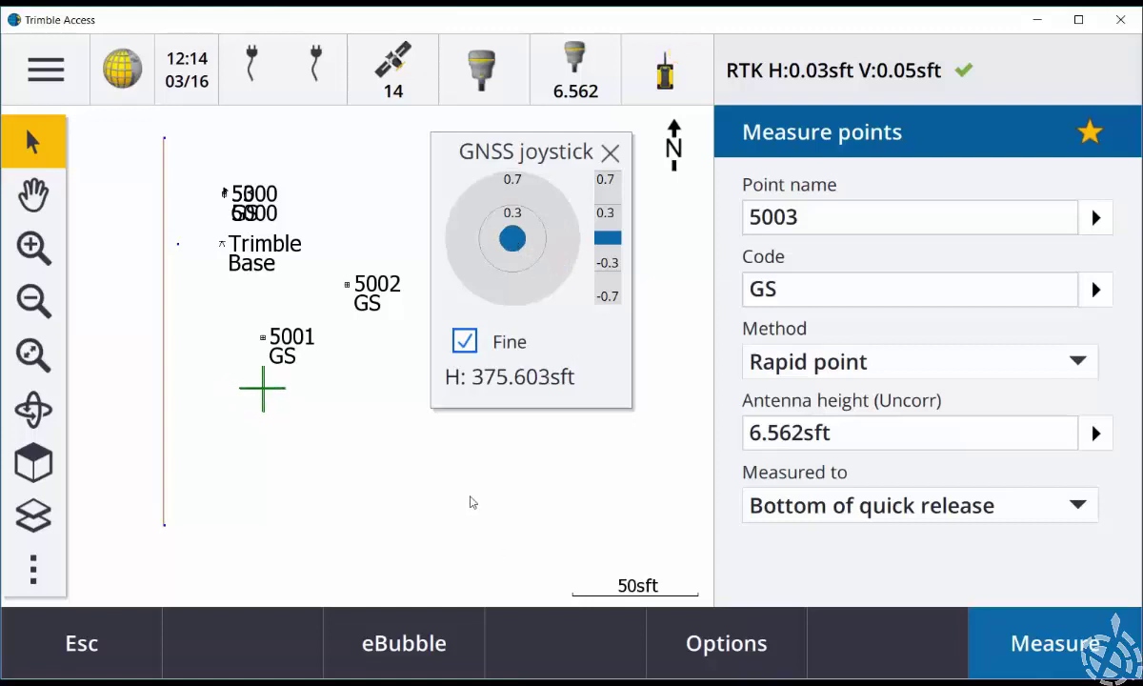
Step: End point measuring and stake out Gas_Line with a 15 sft station interval
click(69, 643)
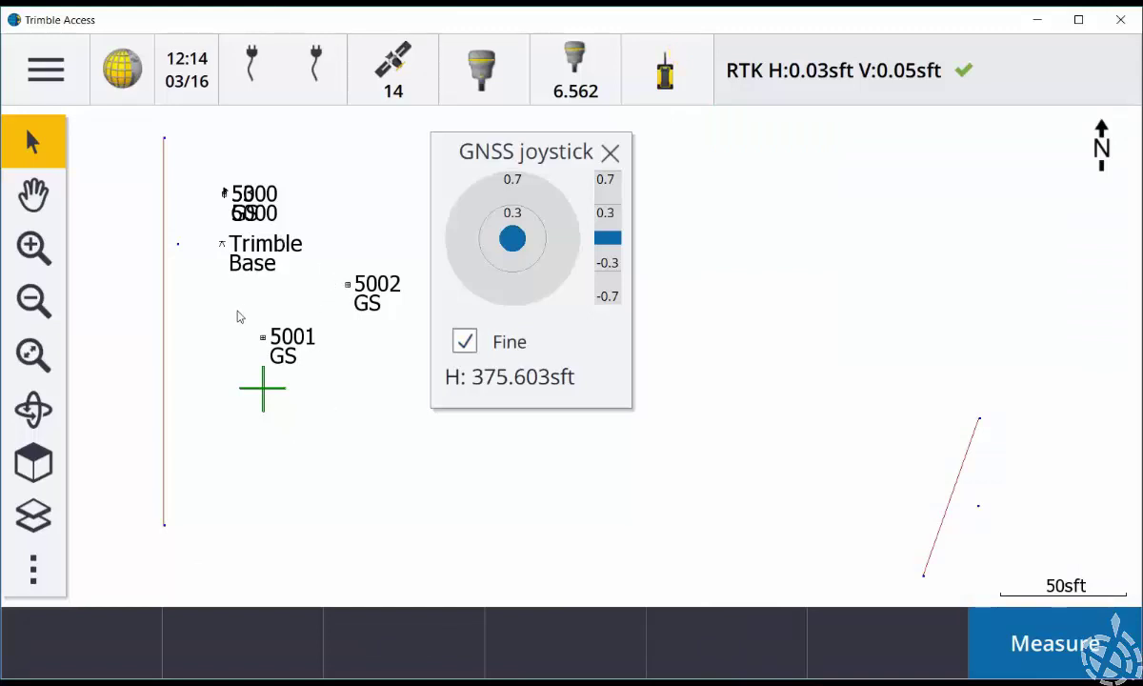
click(165, 358)
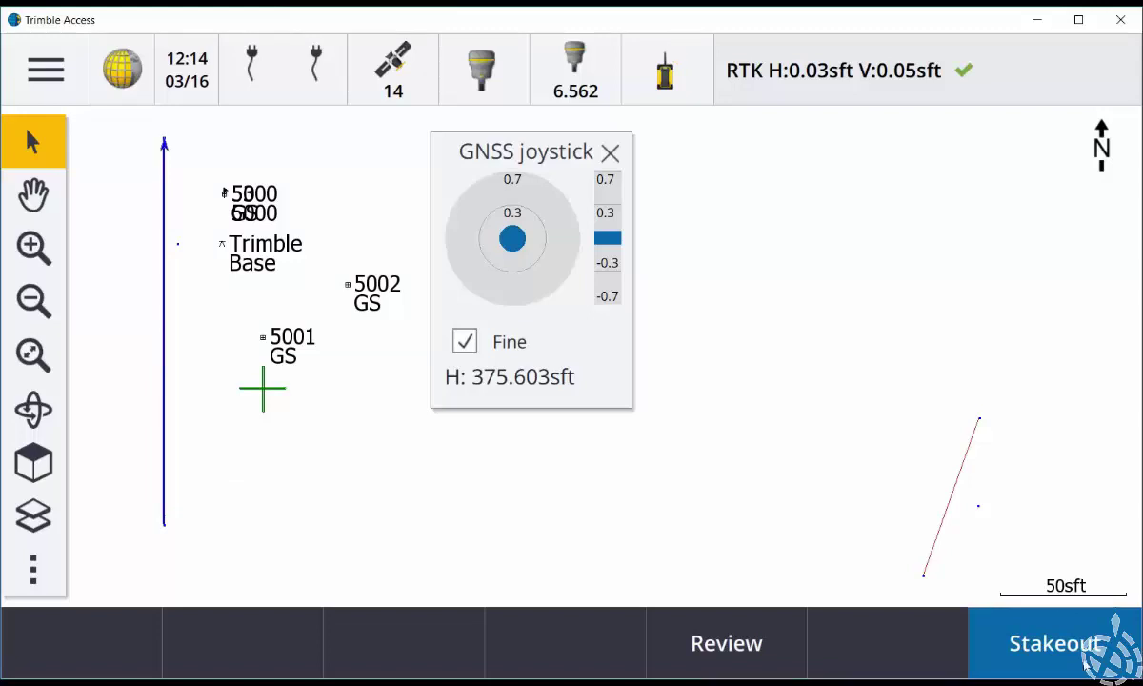
click(1075, 656)
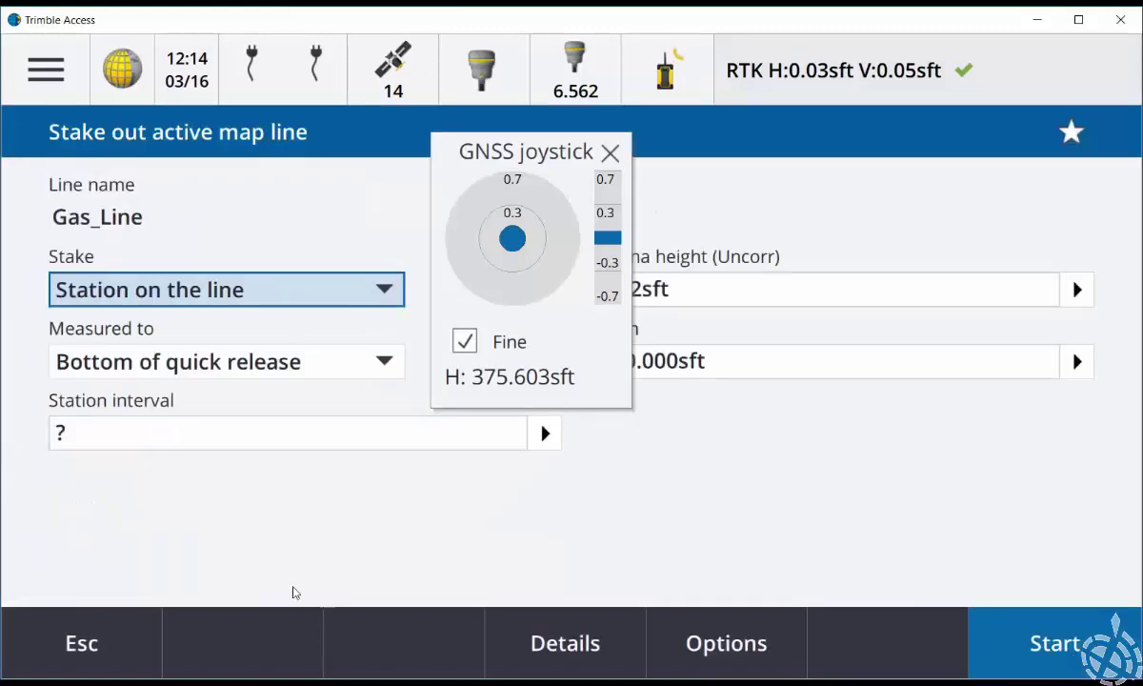
drag(523, 151, 430, 90)
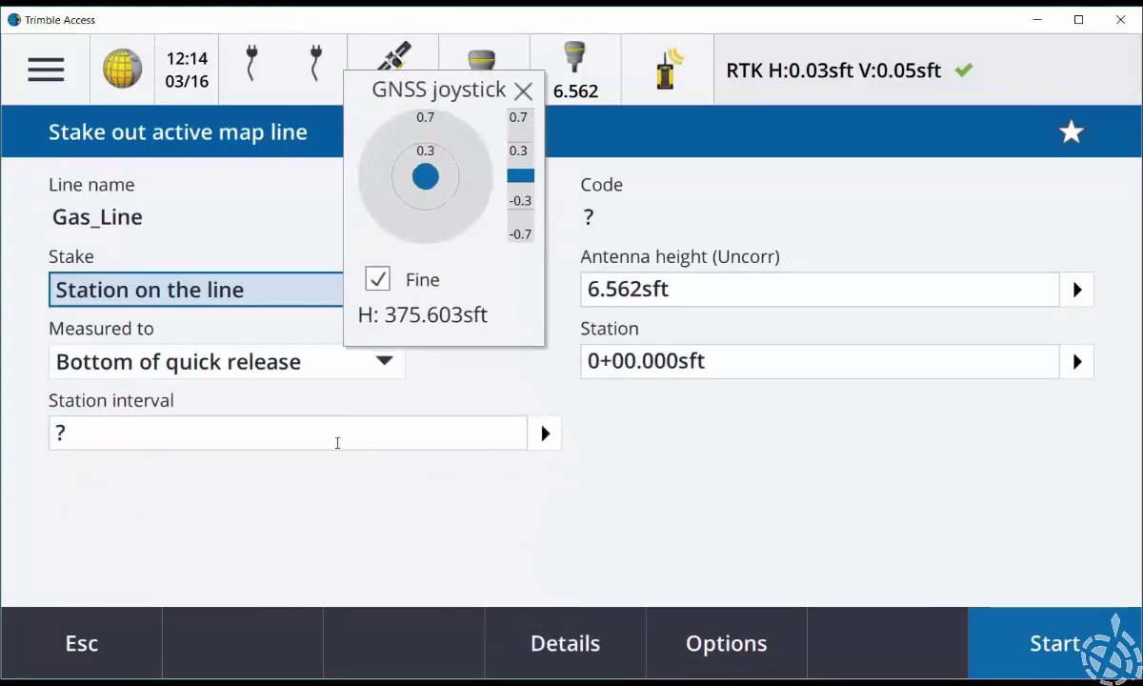
click(198, 426)
text(15)
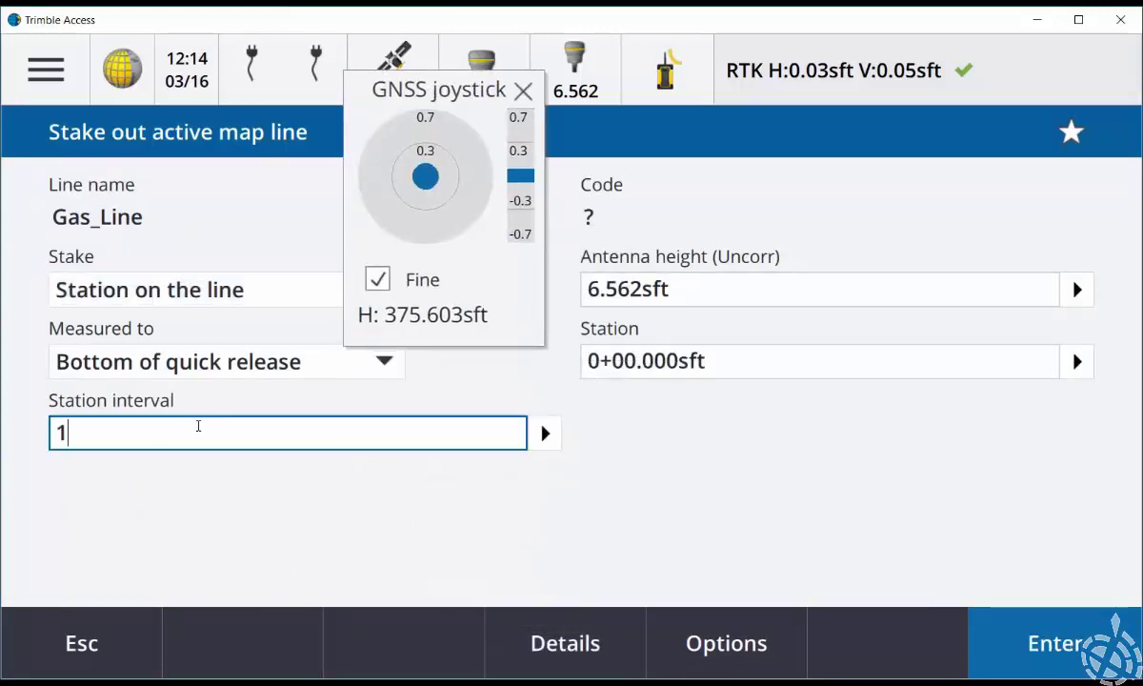
key(Return)
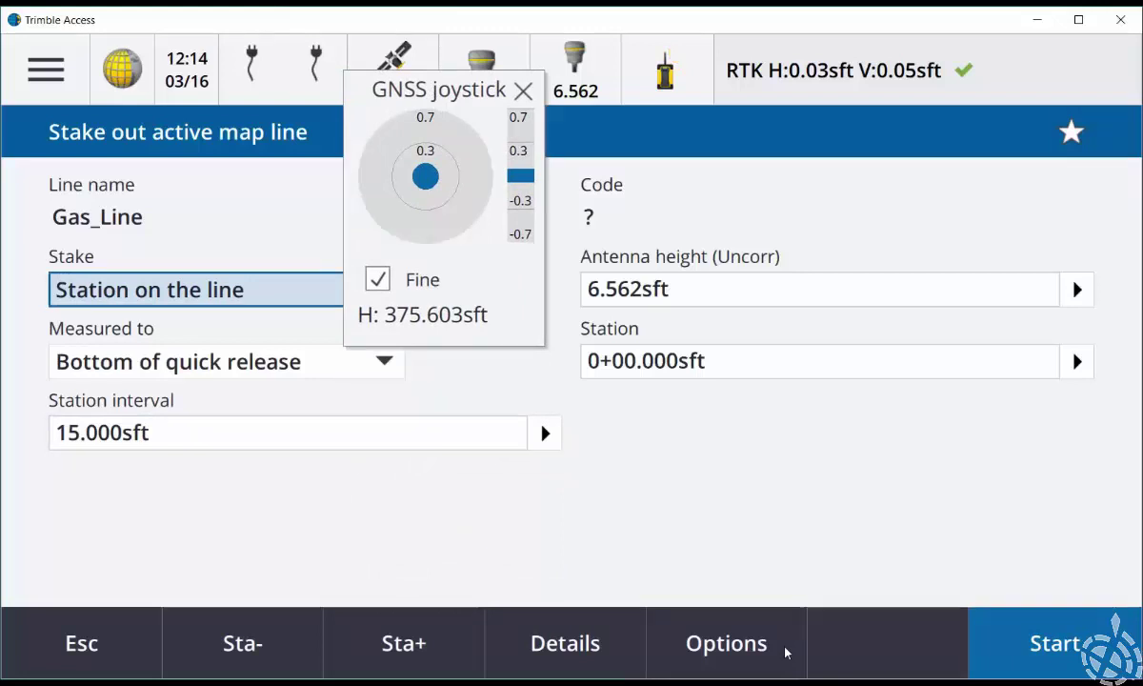
Step: Start navigating to Gas_Line and set the stakeout display orientation to North / Sun
click(1032, 629)
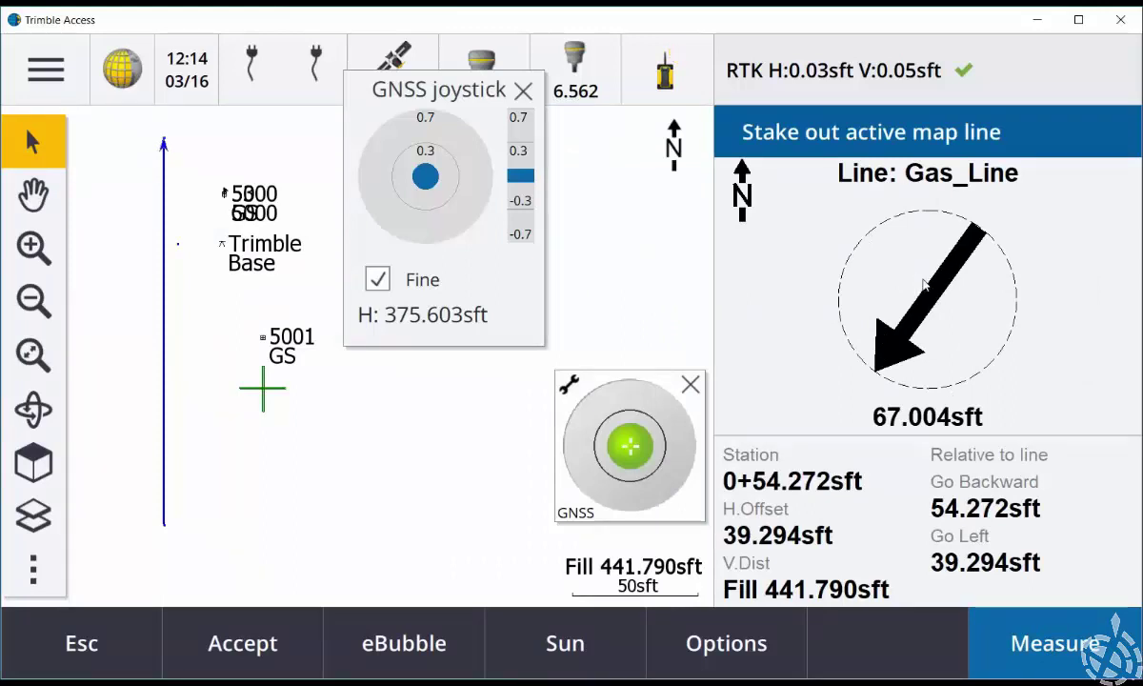
click(724, 653)
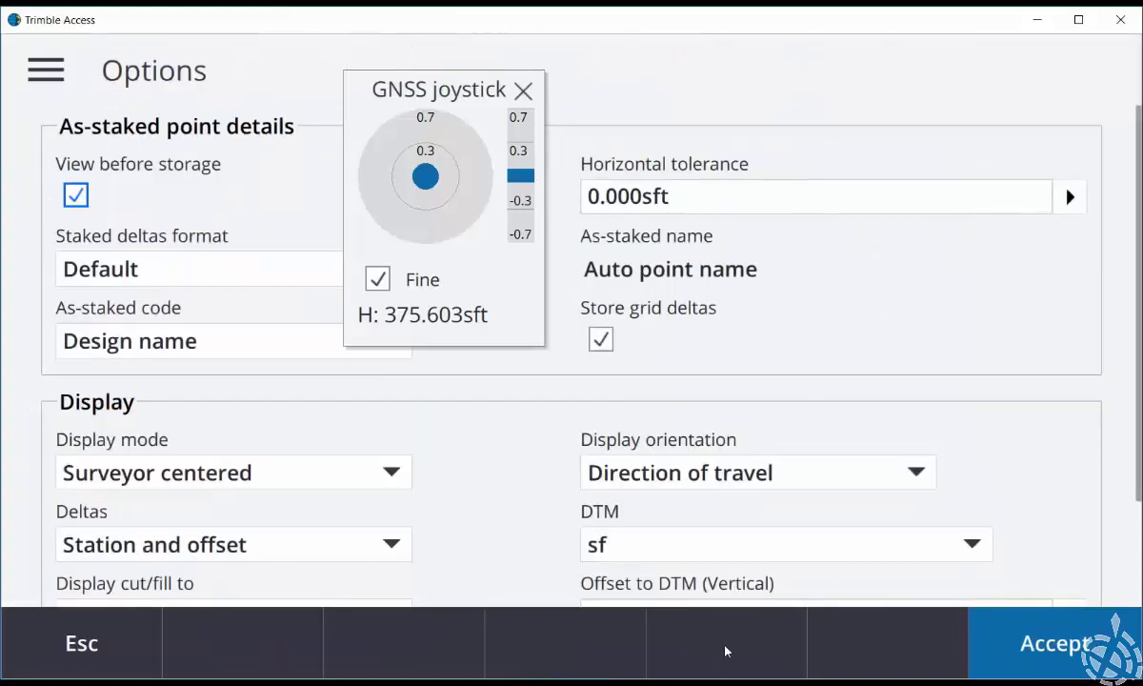
click(765, 471)
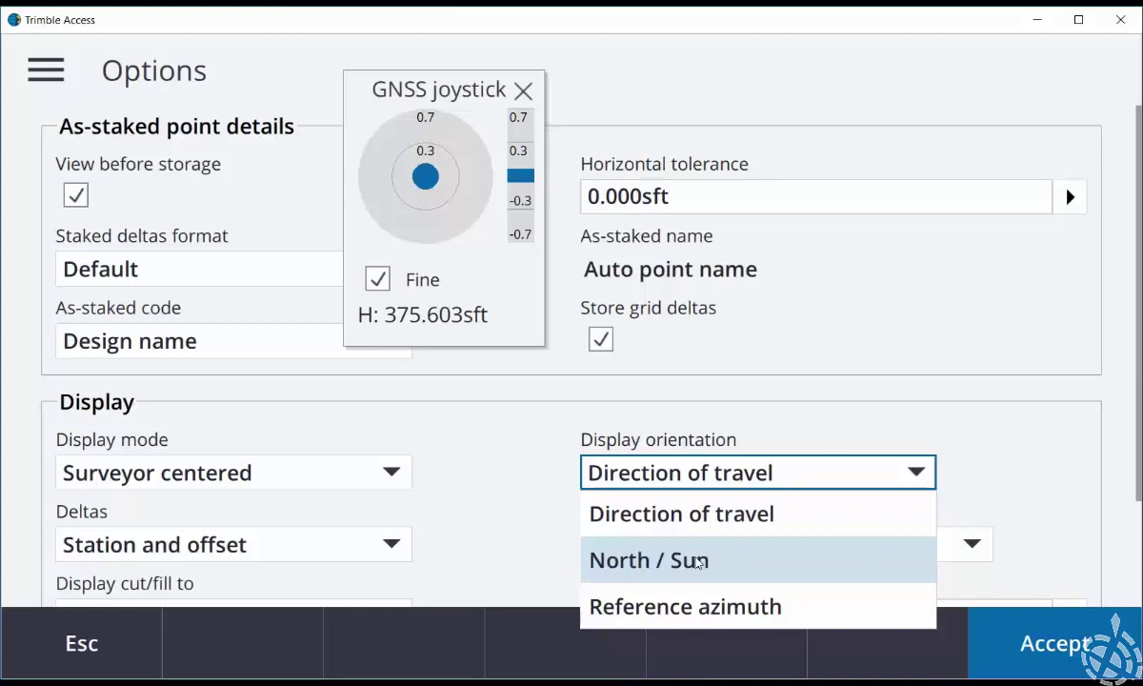
click(699, 562)
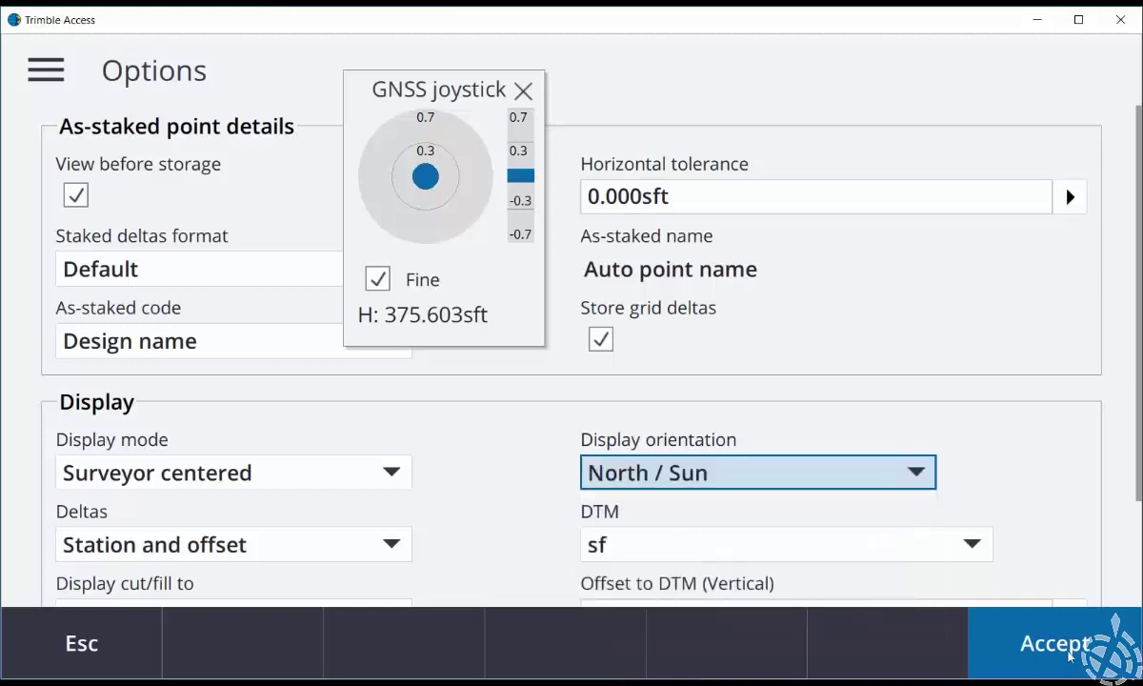
click(1041, 659)
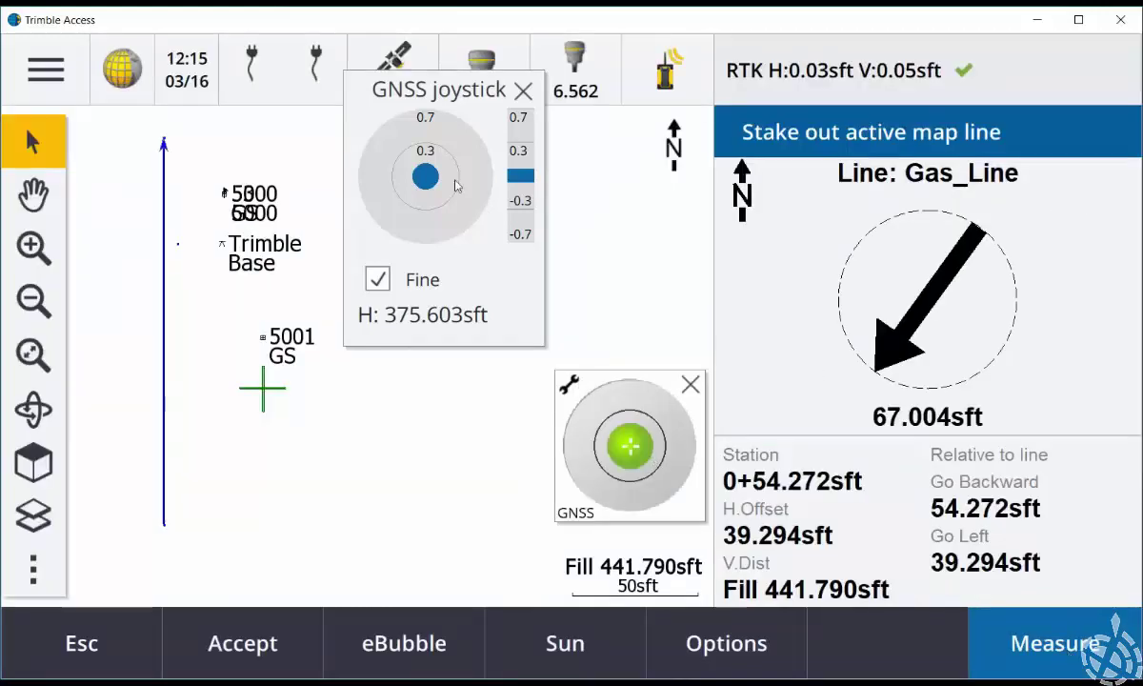
Step: Steer the rover to within about 0.1 sft of Gas_Line station 0+00, toggling Fine mode
drag(426, 176, 409, 150)
click(377, 278)
click(378, 278)
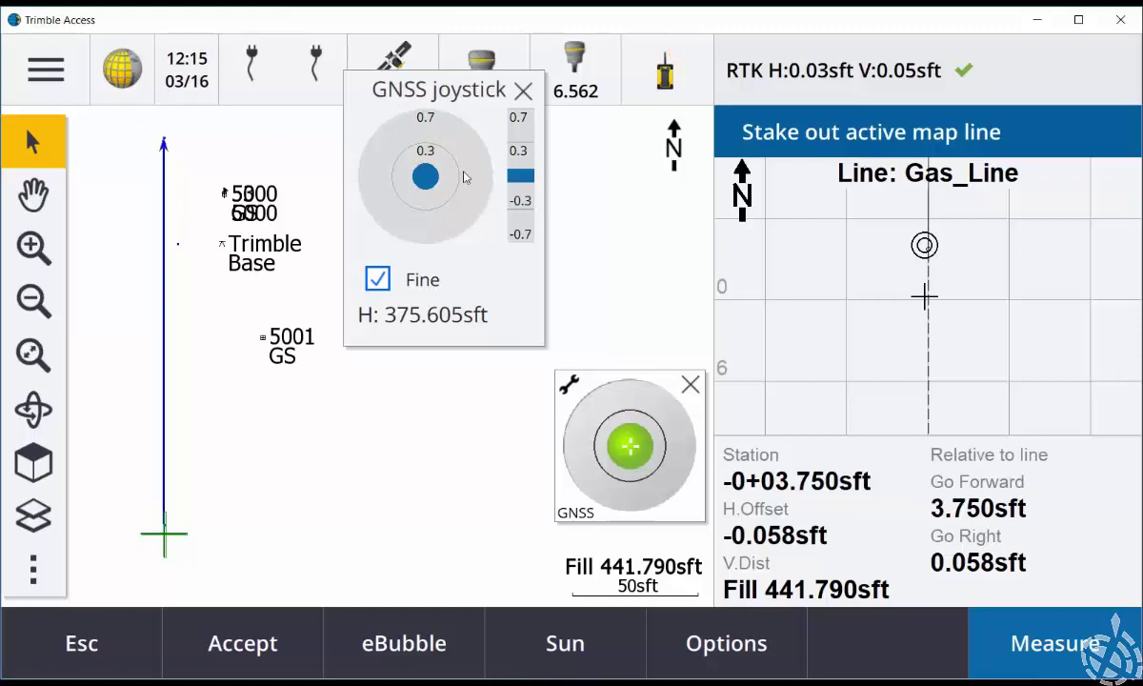
drag(407, 141, 429, 191)
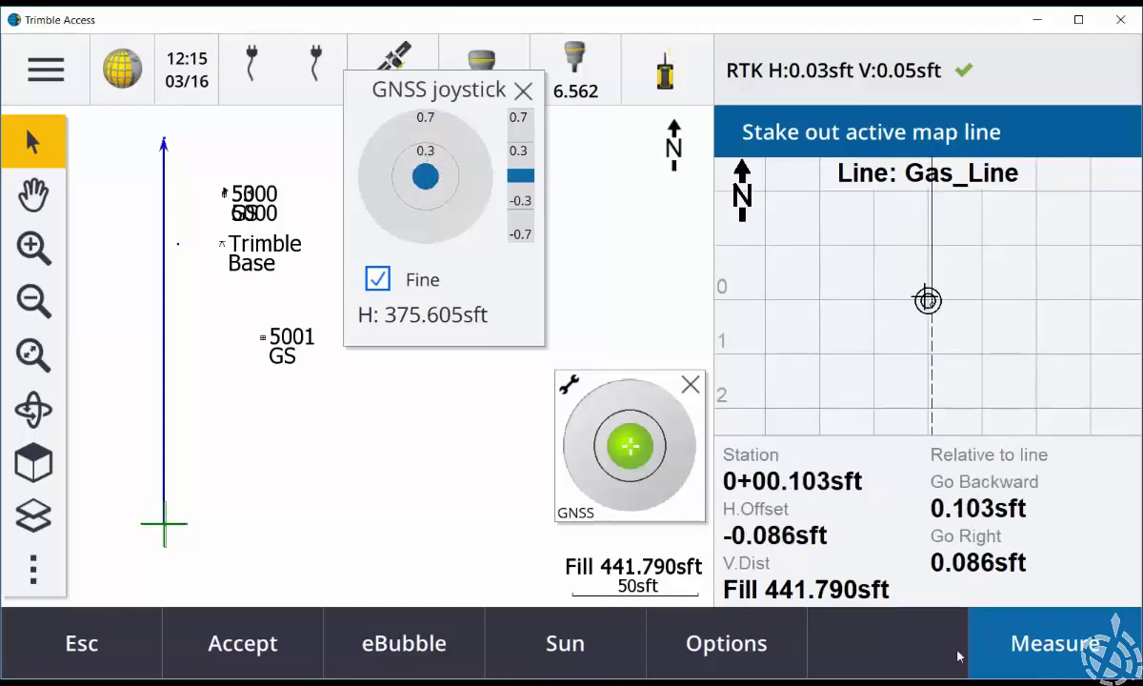
click(1066, 655)
Step: Measure and store point 54, 0.103 sft back and 0.086 sft right of station 0+00
click(1065, 655)
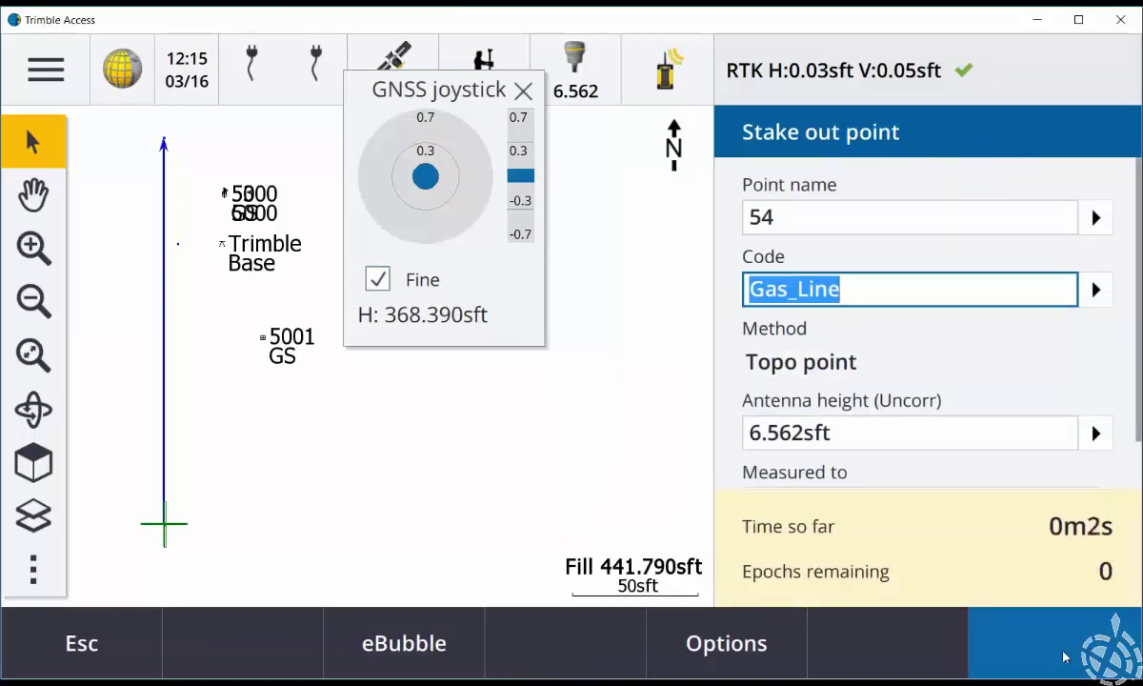
click(1057, 644)
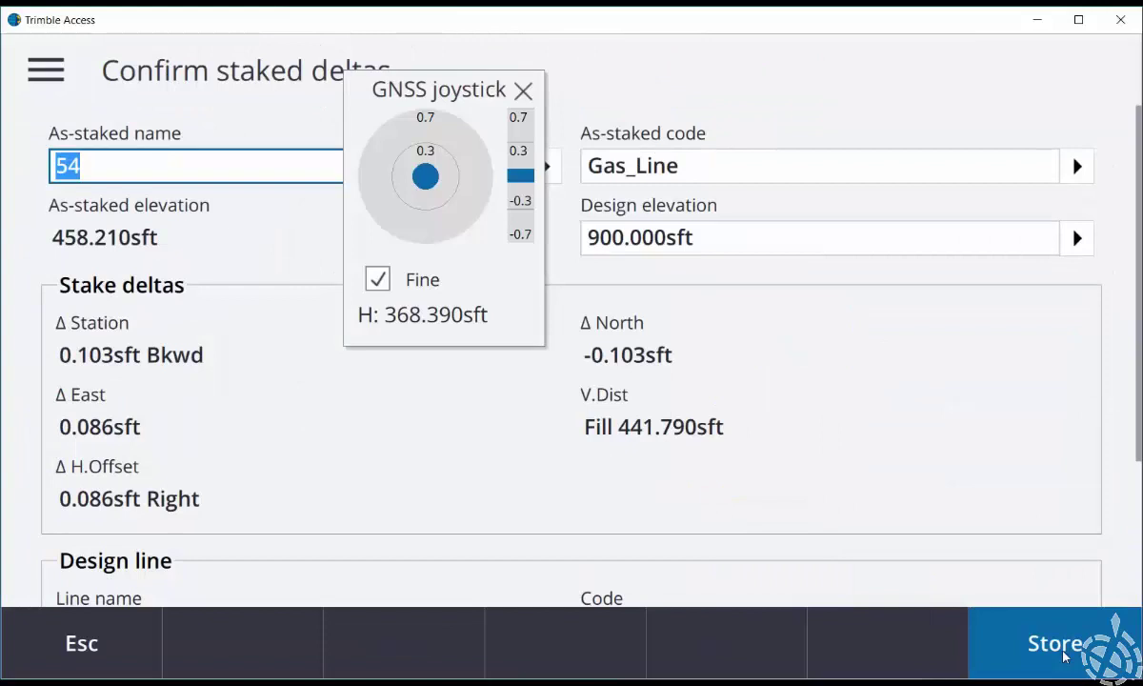
click(1057, 644)
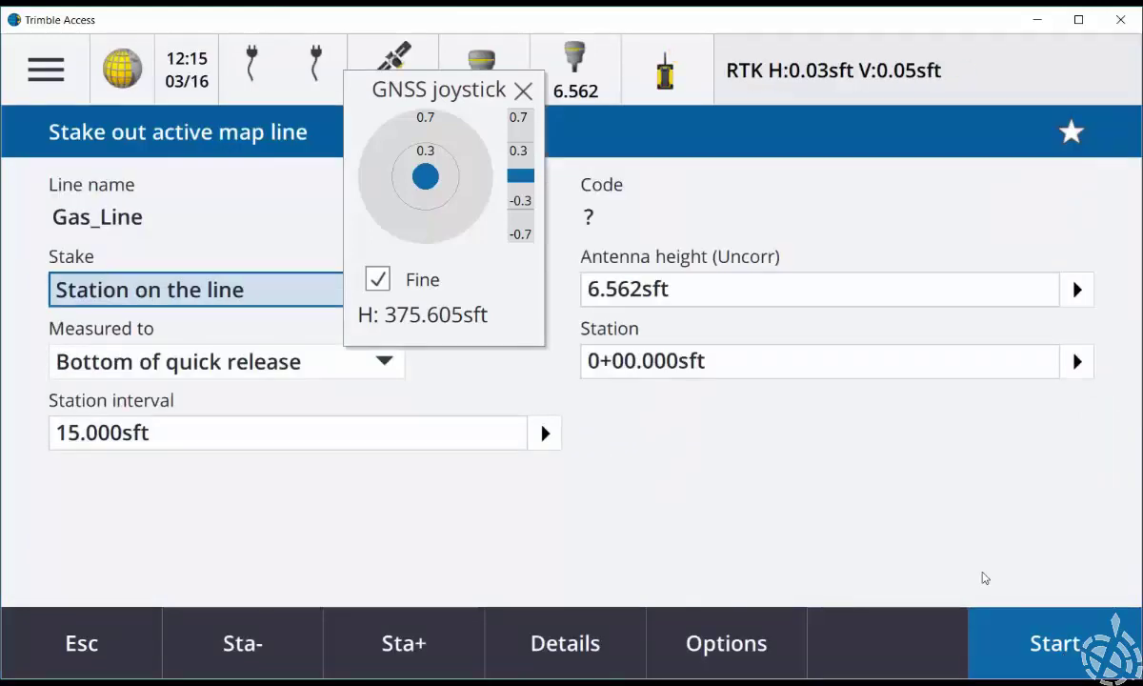
drag(441, 92, 562, 255)
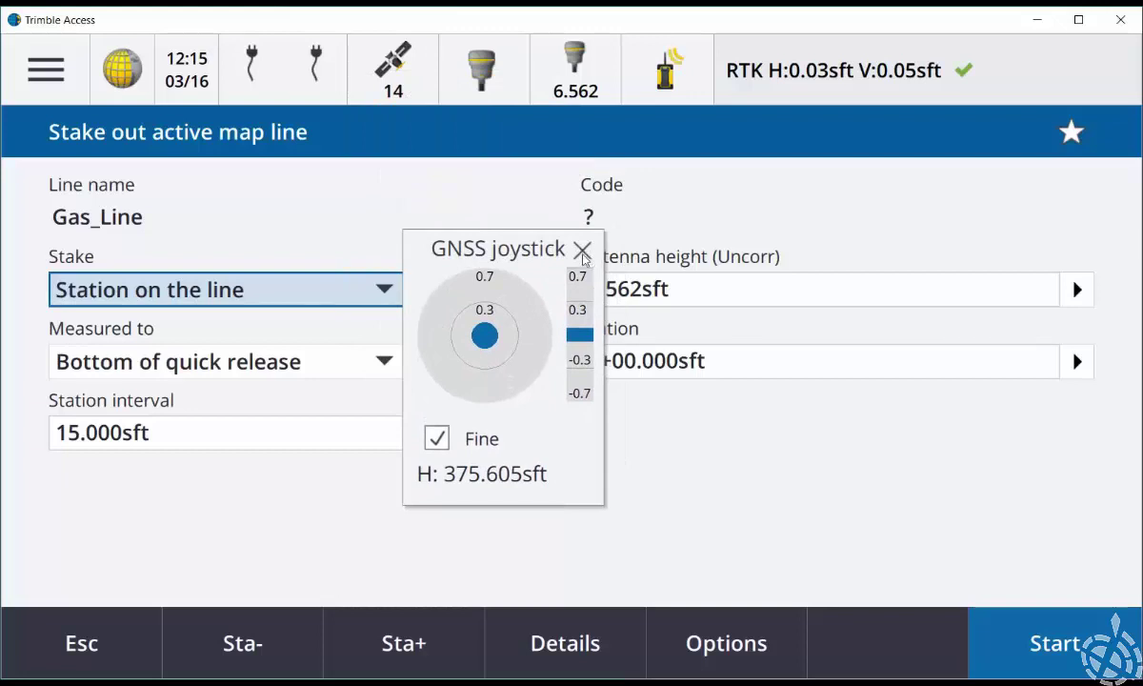
Step: Close the joystick, end the RTK survey with receiver power-down, and return to the map
click(582, 252)
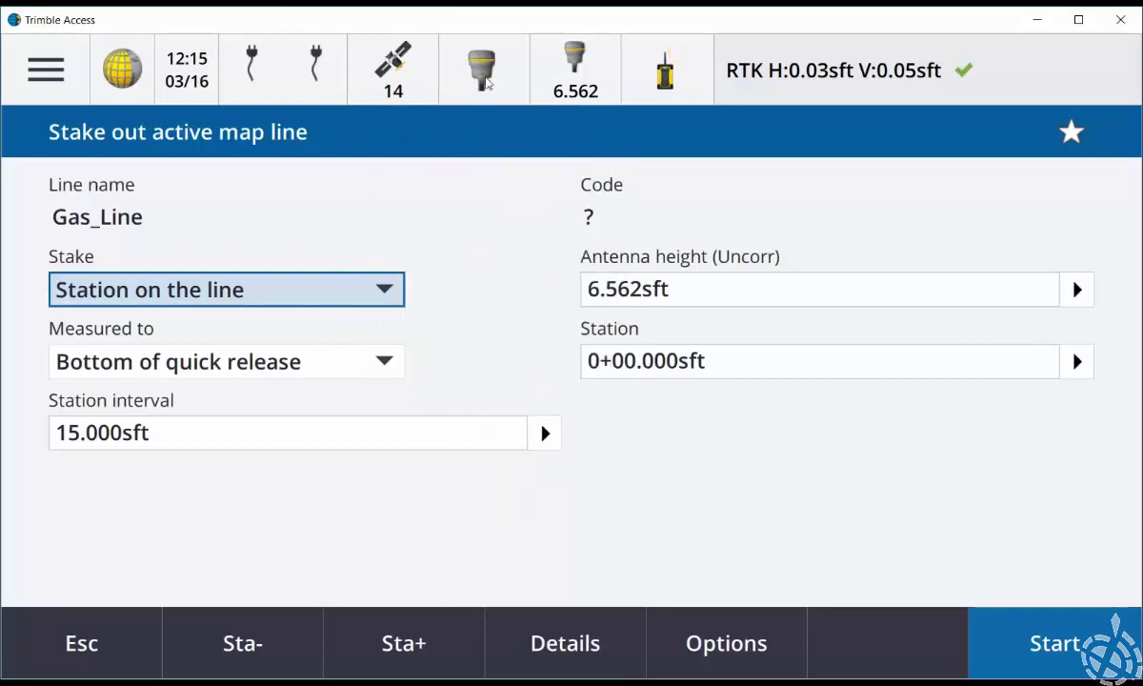
click(488, 74)
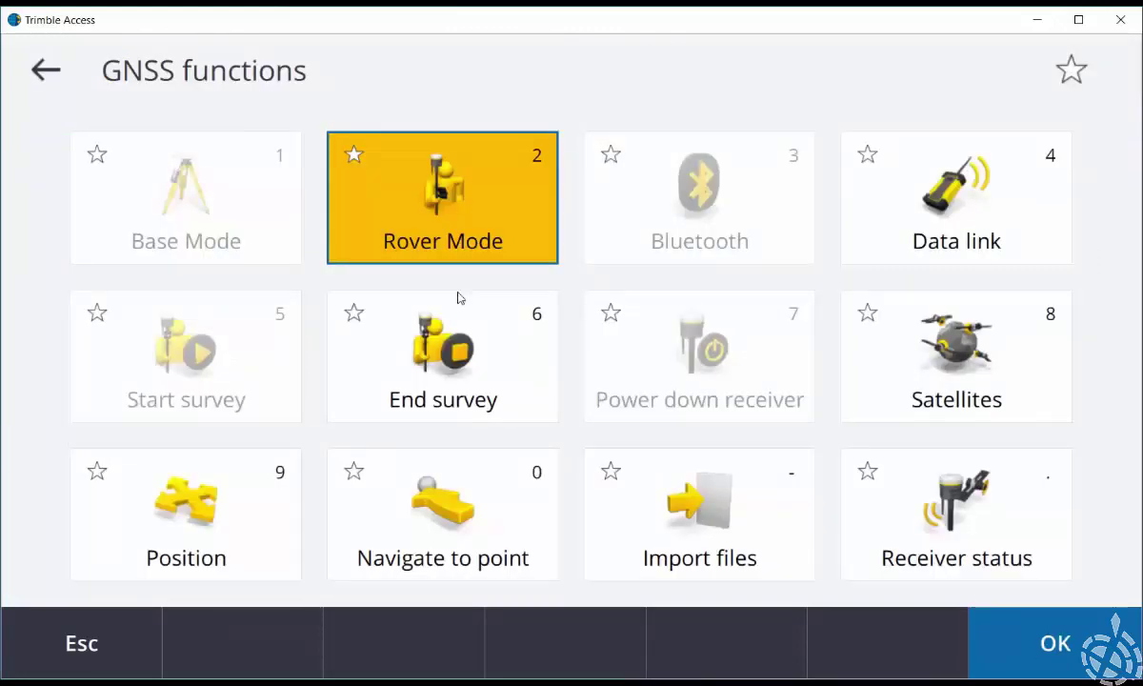
click(446, 386)
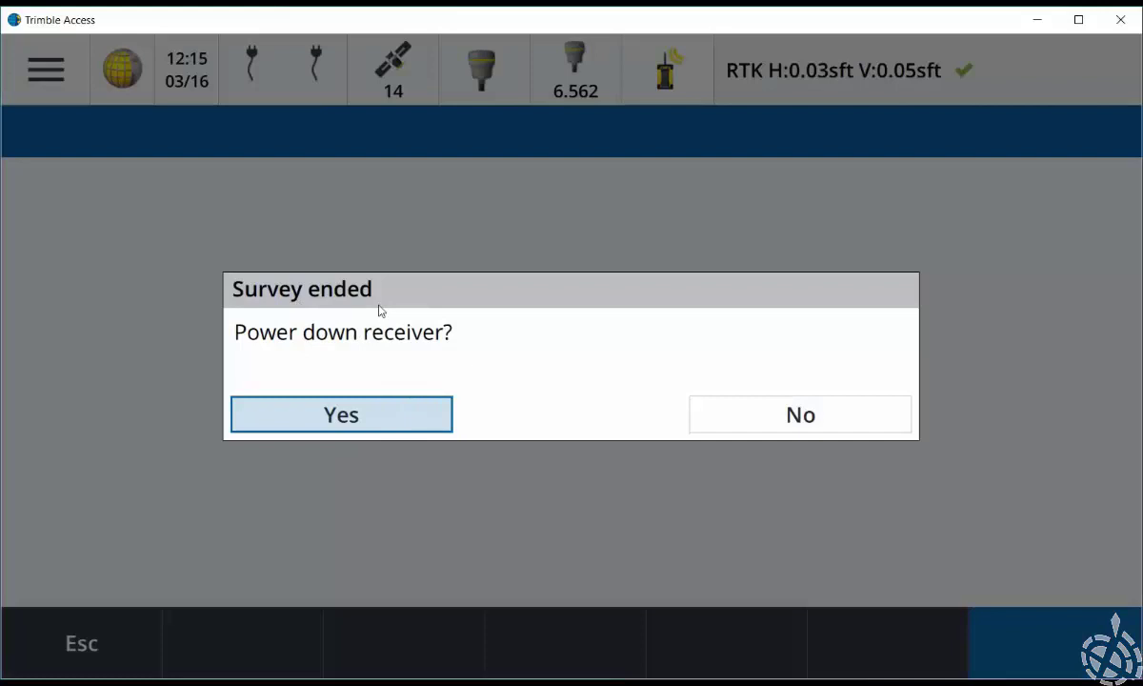
click(326, 413)
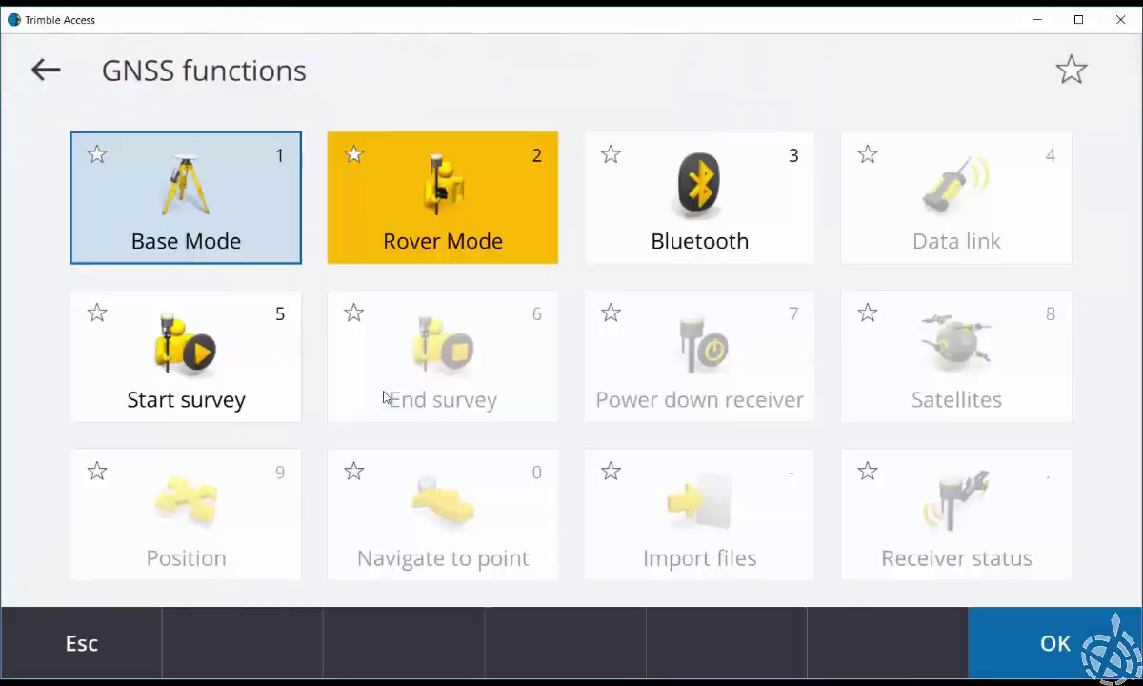
click(43, 68)
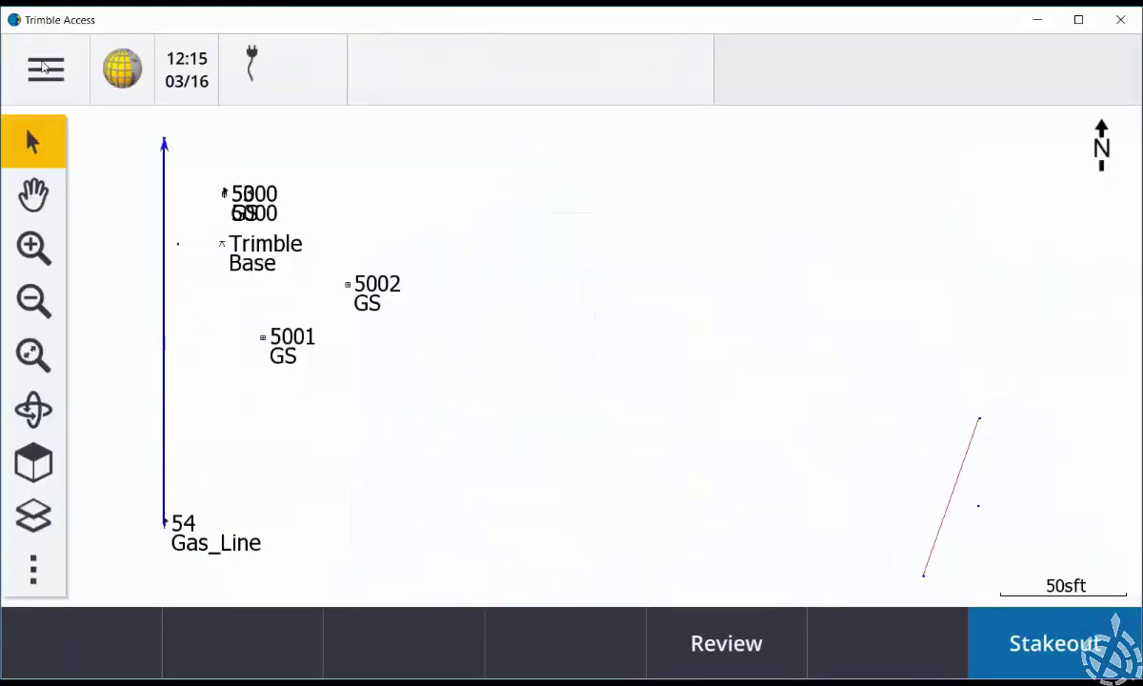